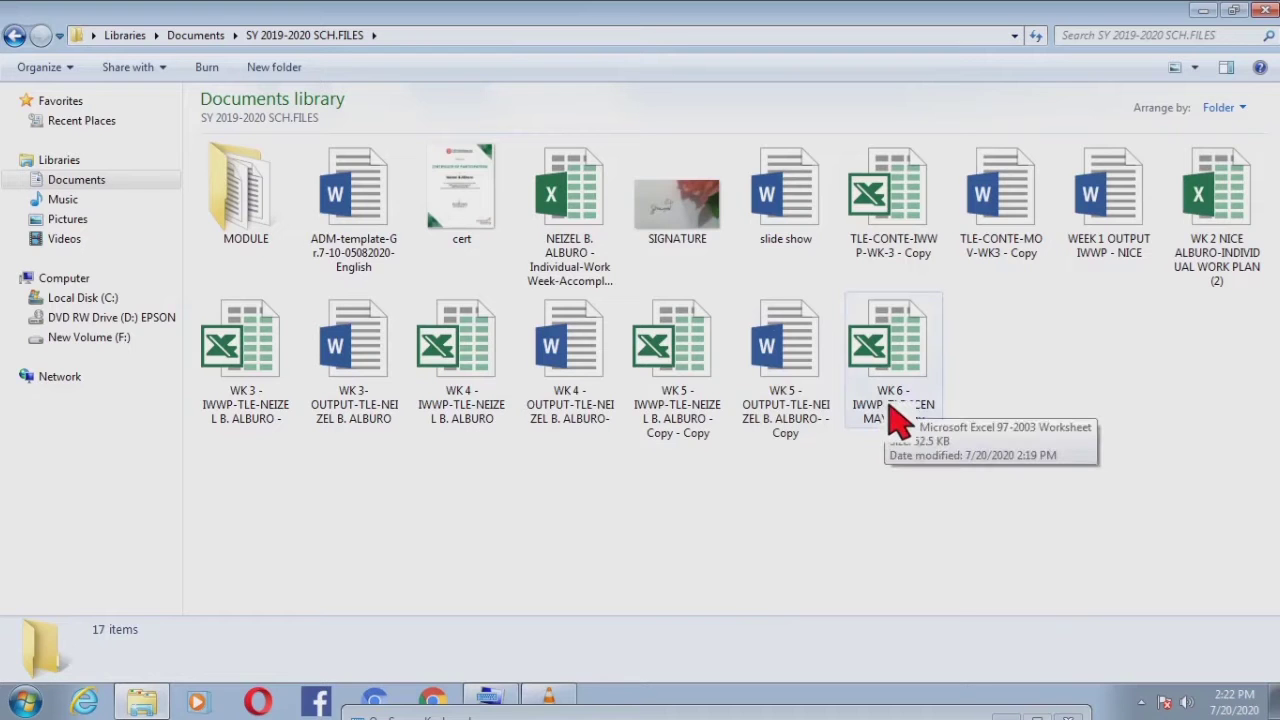
# Step: Open the WK 6 IWWP-TLE Excel workbook from the SY 2019-2020 SCH.FILES folder and dismiss the activation notice
pyautogui.doubleClick(893, 418)
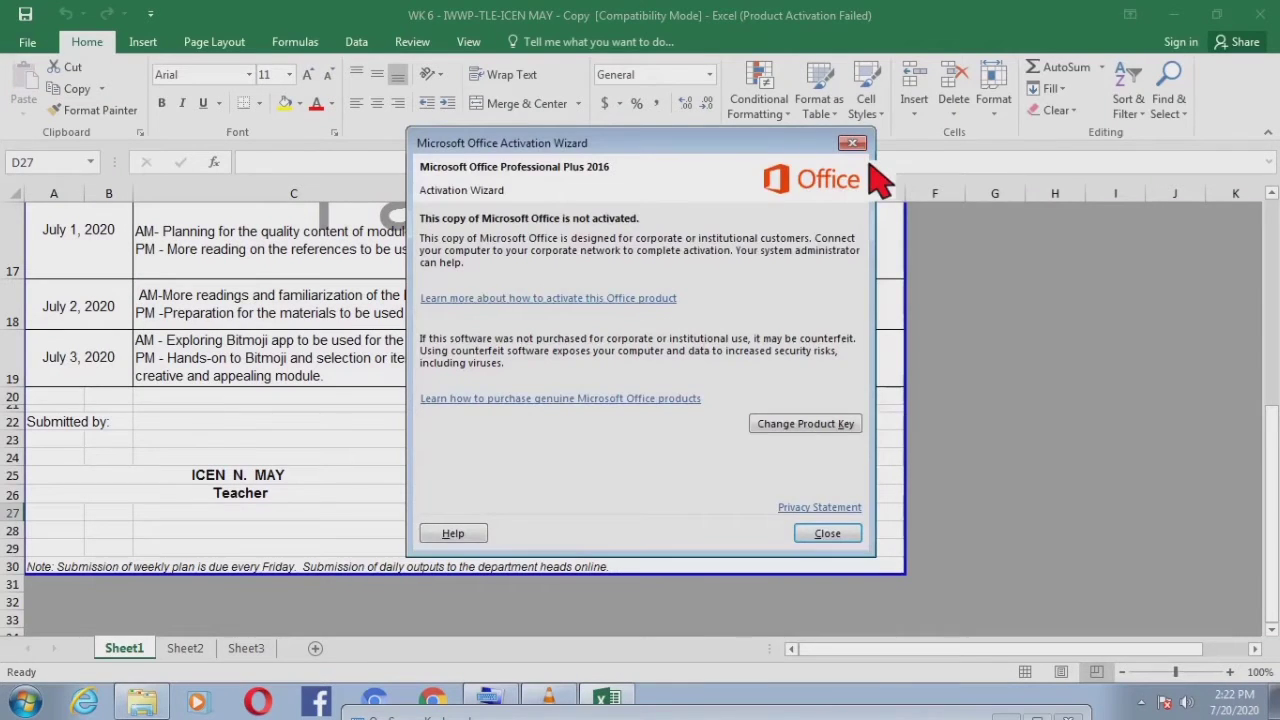
pyautogui.click(852, 144)
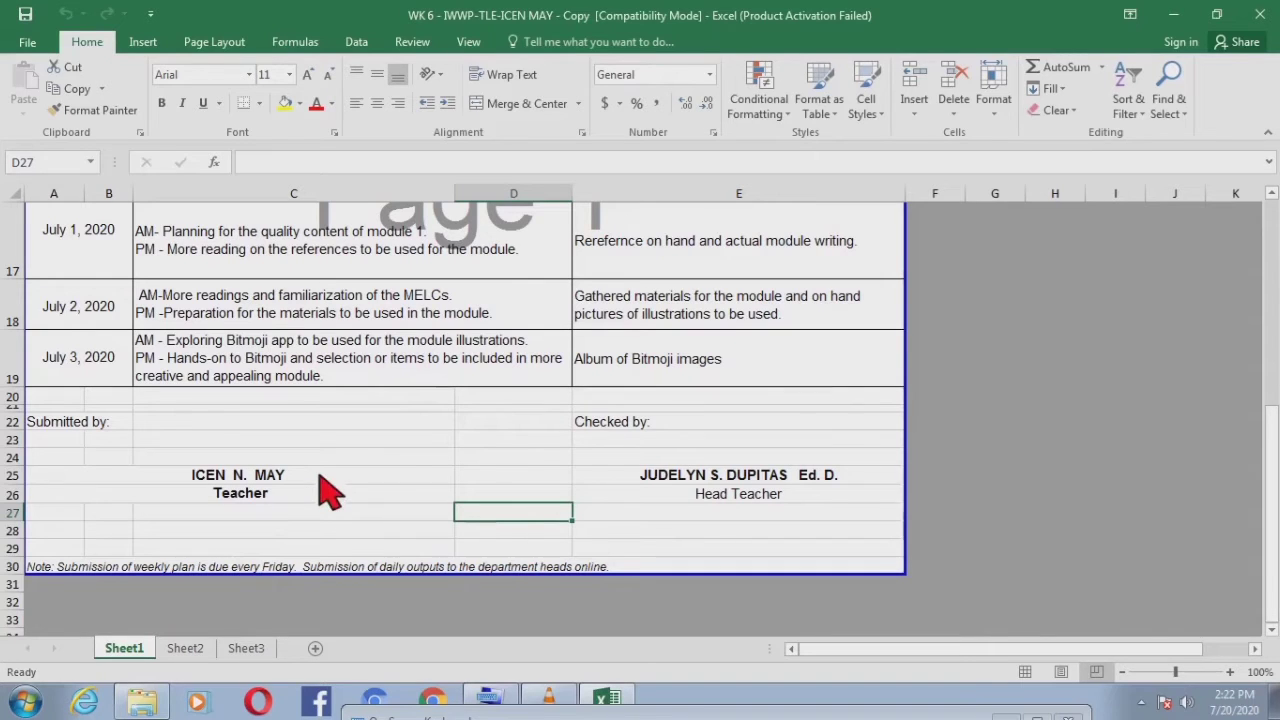
# Step: Insert the SIGNATURE picture from the SY 2019-2020 SCH.FILES documents folder and move it up over the July entries
pyautogui.click(143, 45)
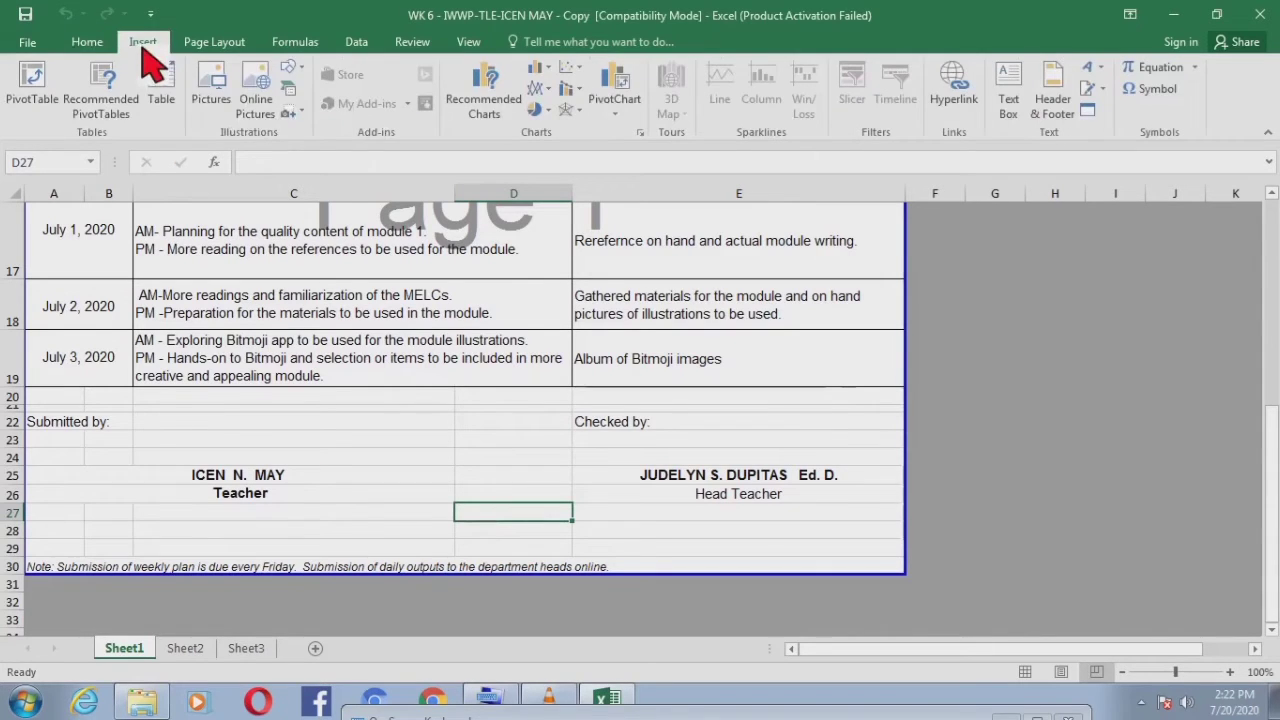
pyautogui.click(210, 95)
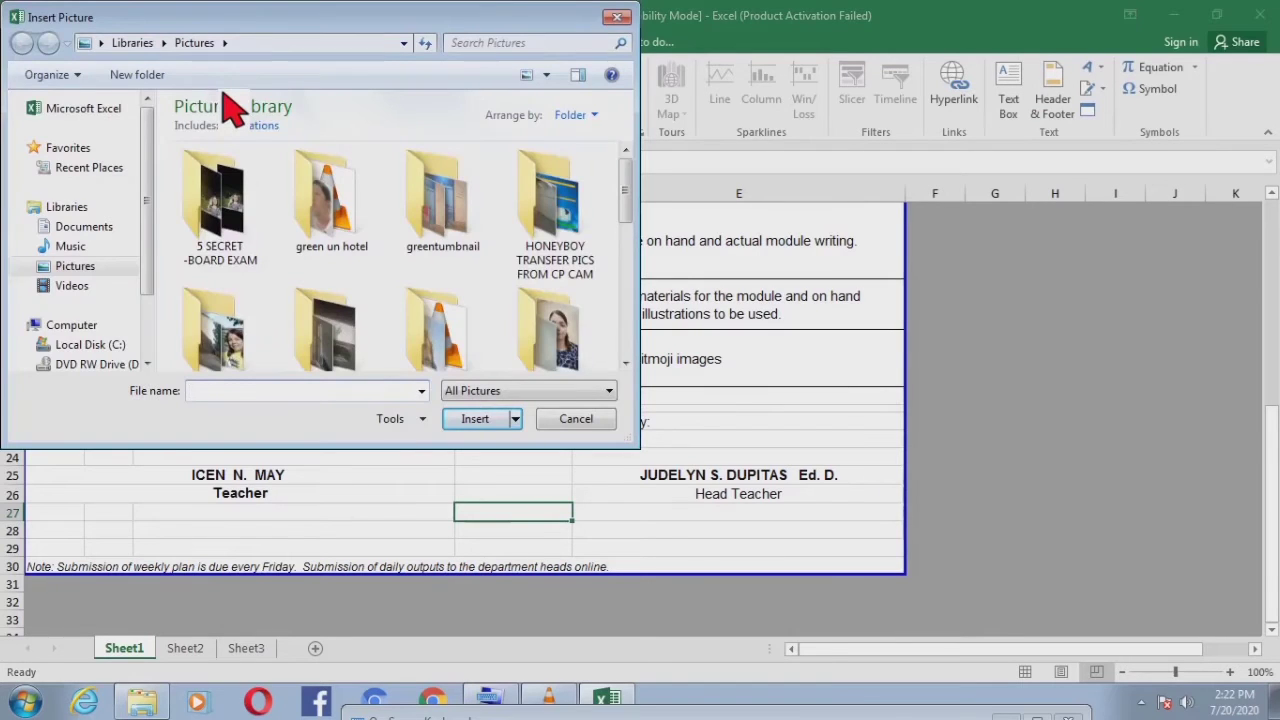
pyautogui.click(127, 232)
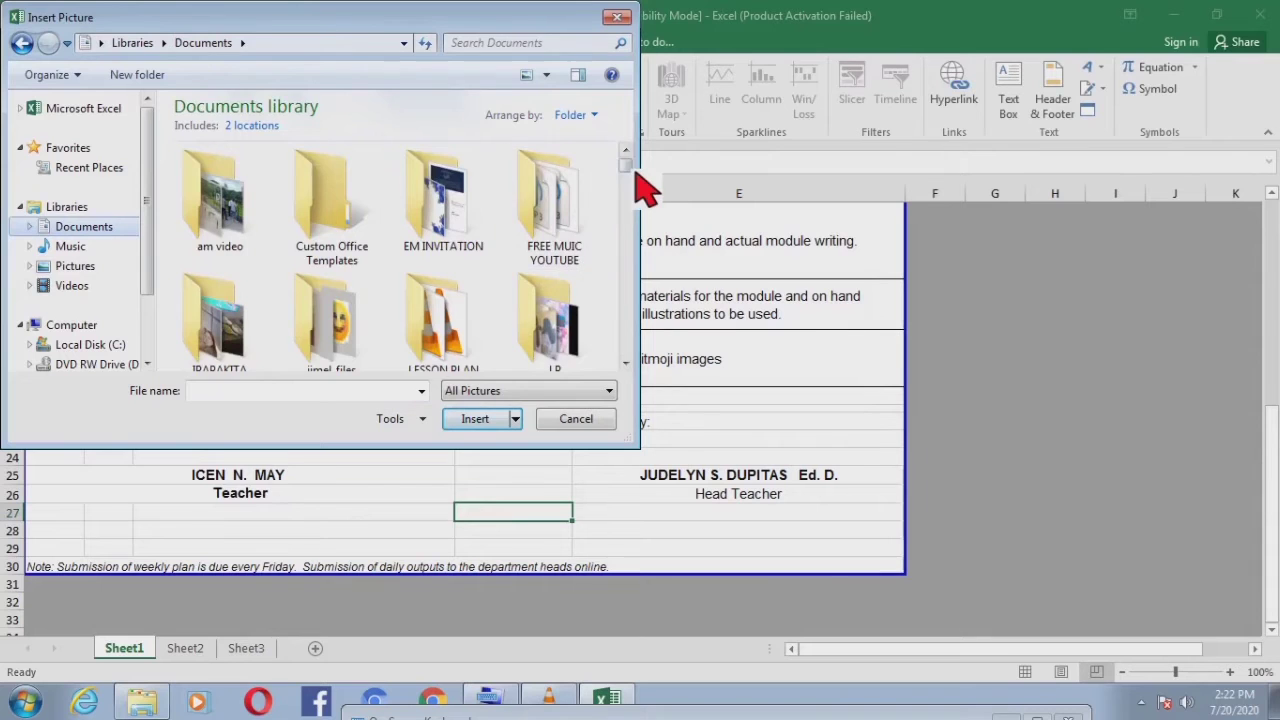
pyautogui.moveTo(628, 164); pyautogui.dragTo(646, 190)
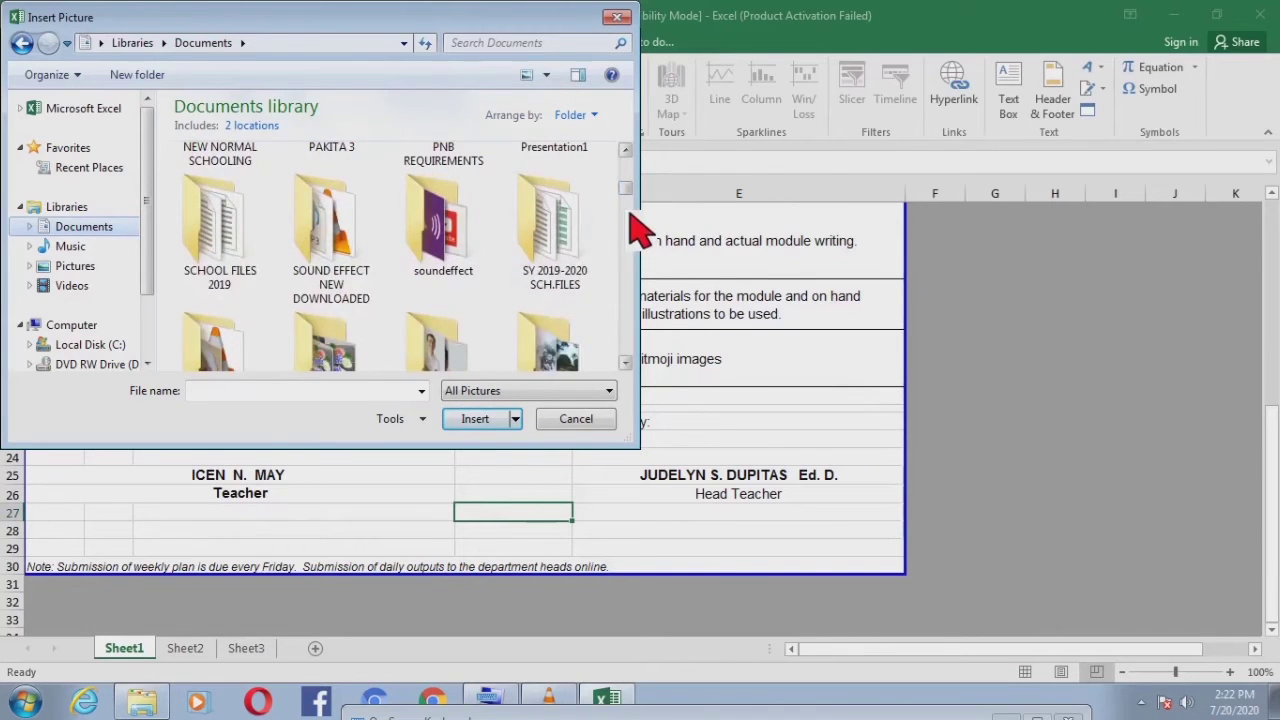
pyautogui.doubleClick(591, 260)
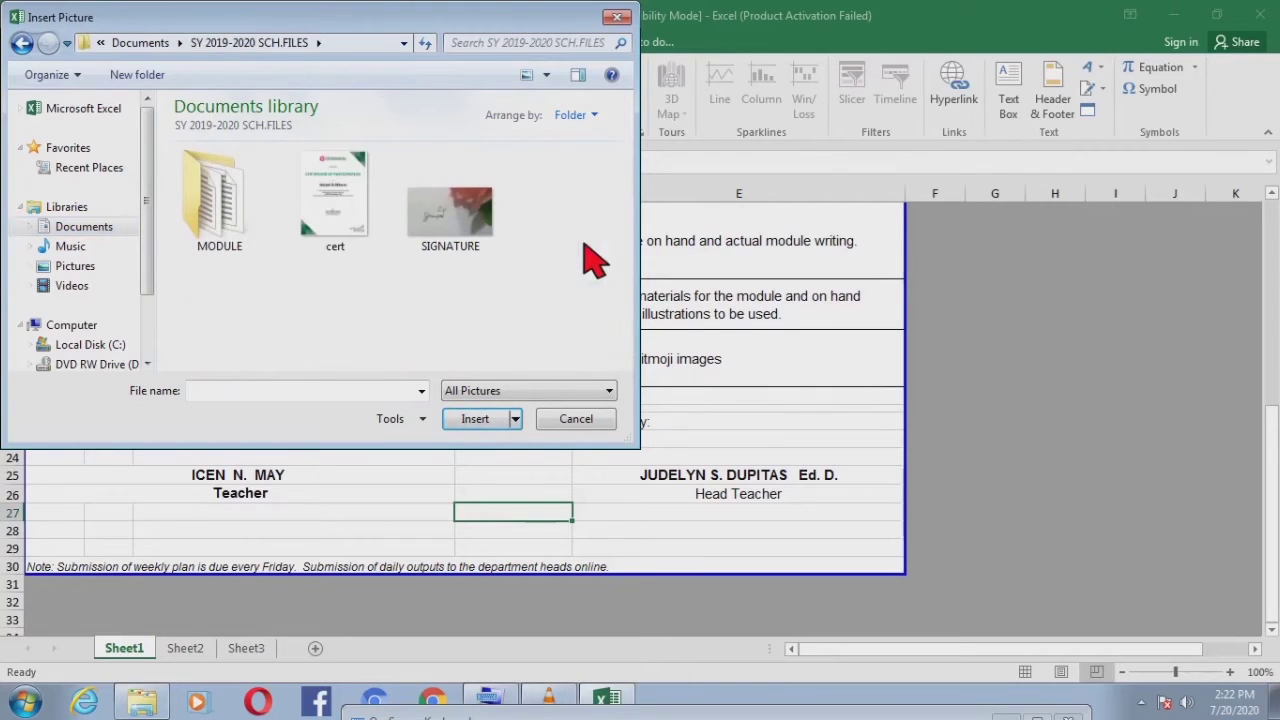
pyautogui.click(500, 236)
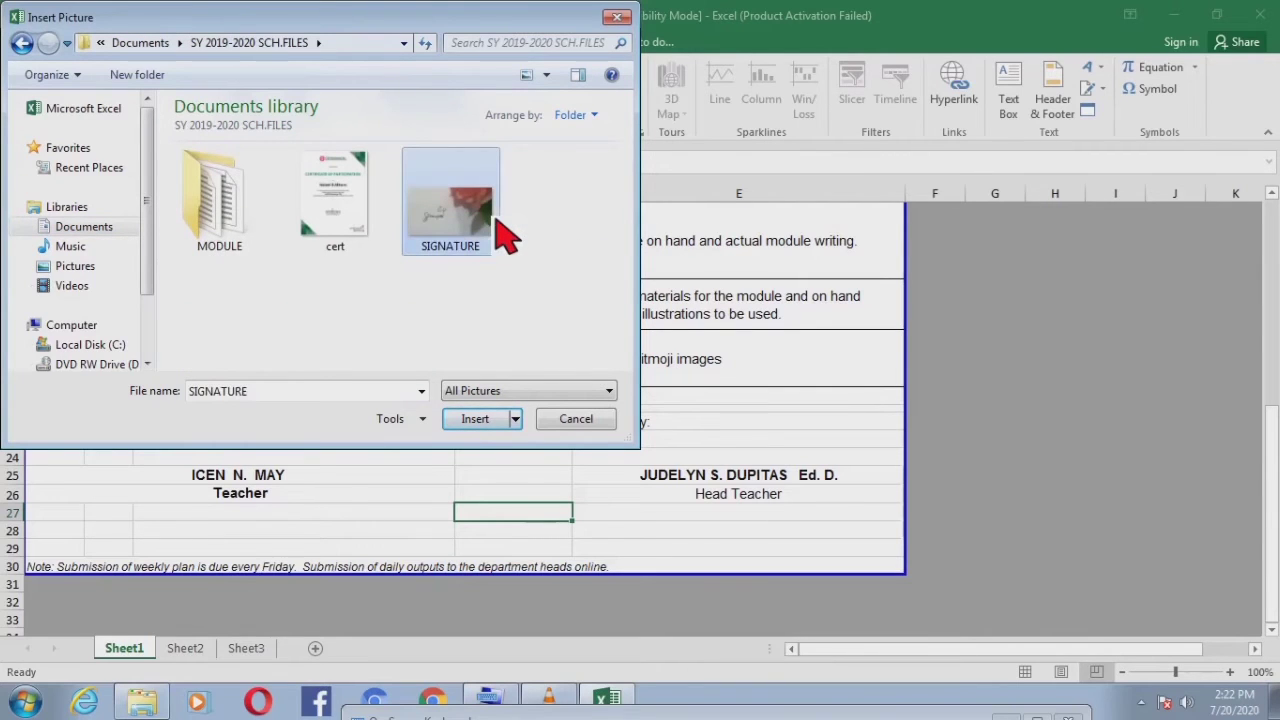
pyautogui.click(503, 420)
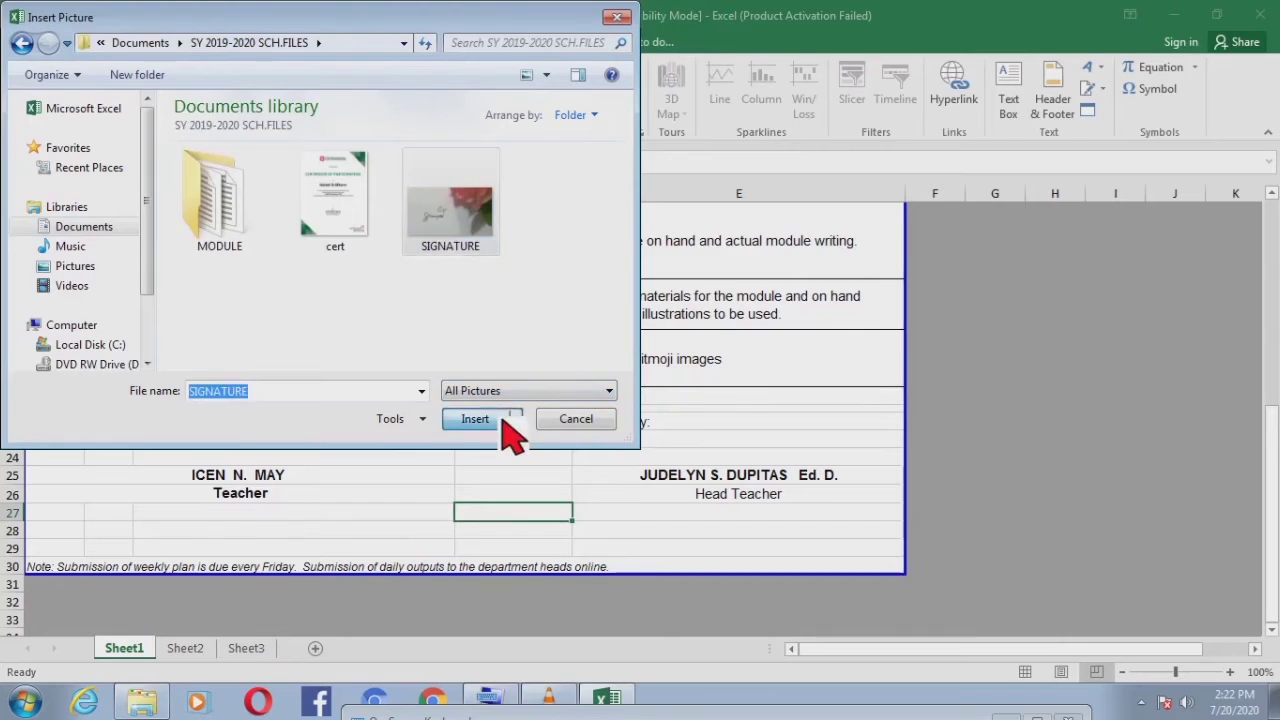
pyautogui.moveTo(503, 534)
pyautogui.mouseDown()
pyautogui.moveTo(417, 337)
pyautogui.moveTo(258, 264)
pyautogui.mouseUp()
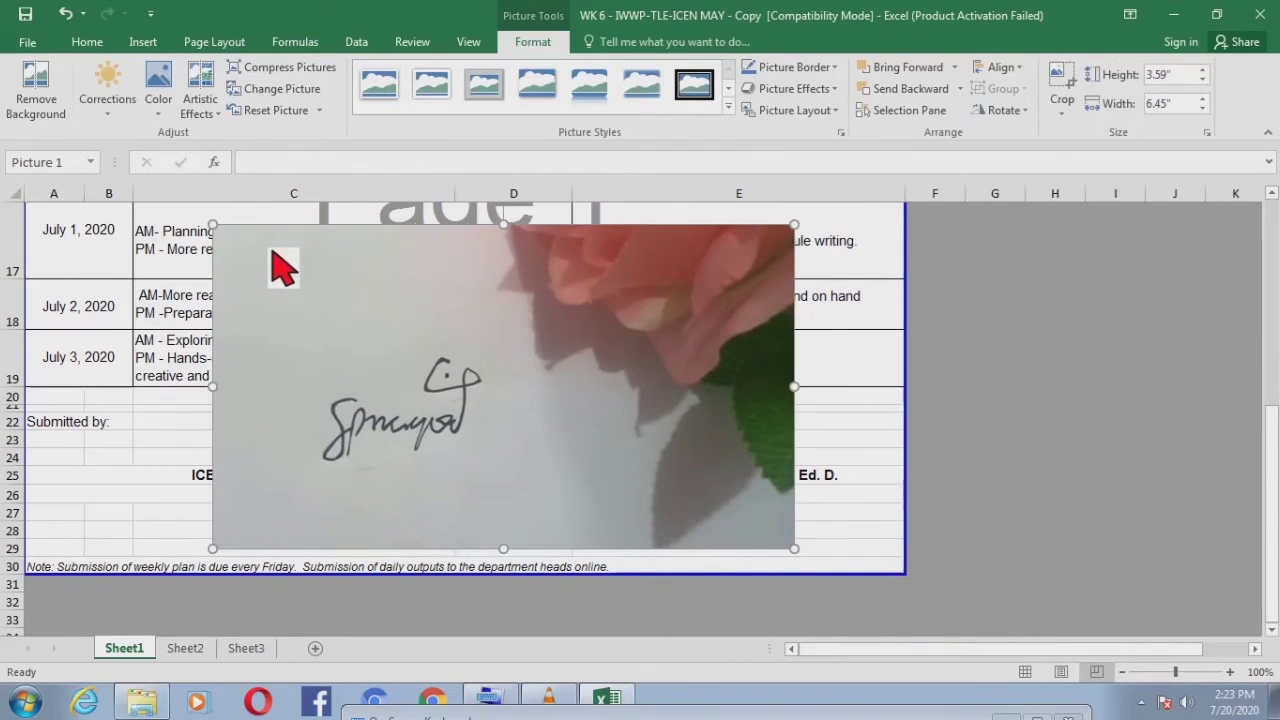
# Step: Crop the picture tightly around the handwritten signature, to about 1.62" high by 2.14" wide
pyautogui.click(1064, 114)
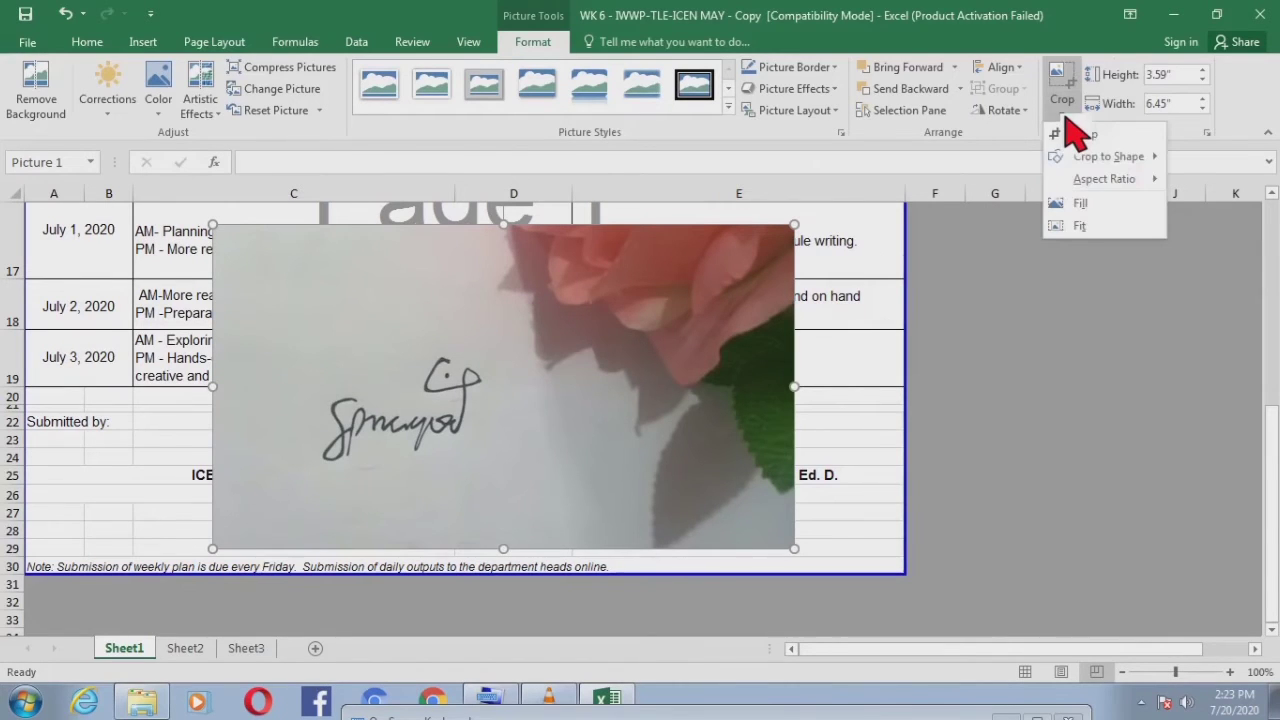
pyautogui.click(1090, 136)
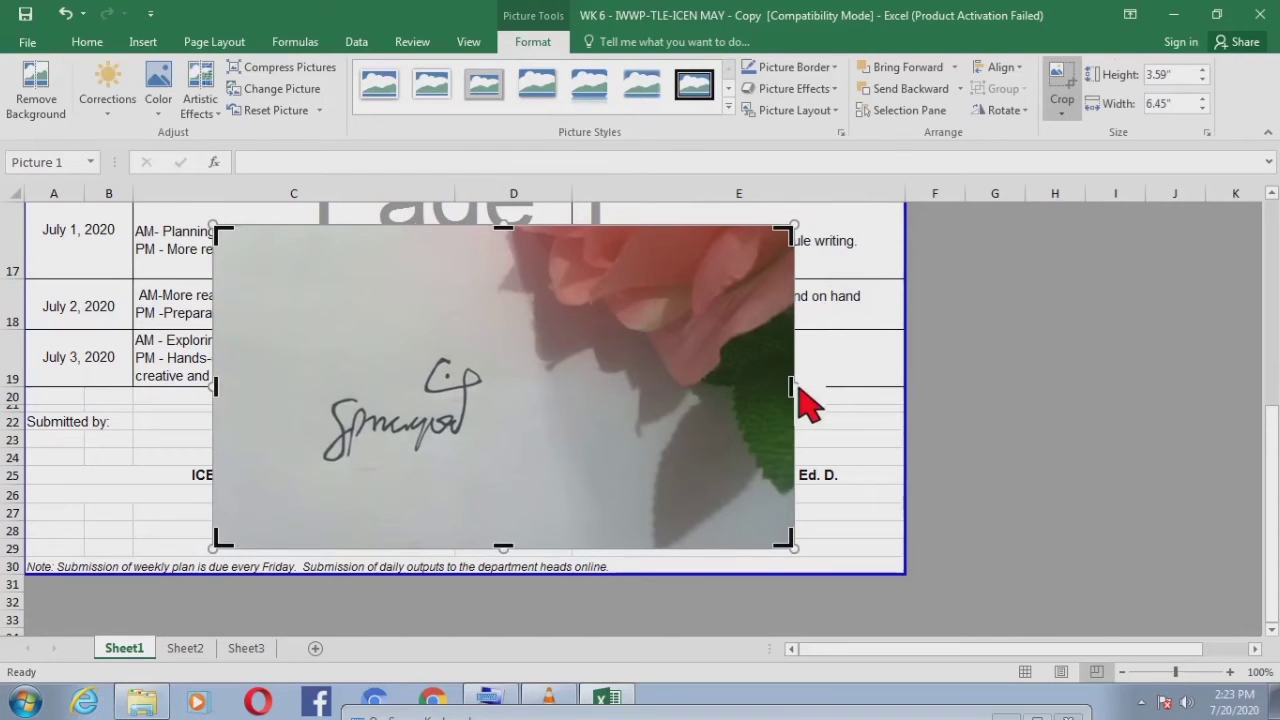
pyautogui.moveTo(801, 393); pyautogui.dragTo(503, 389)
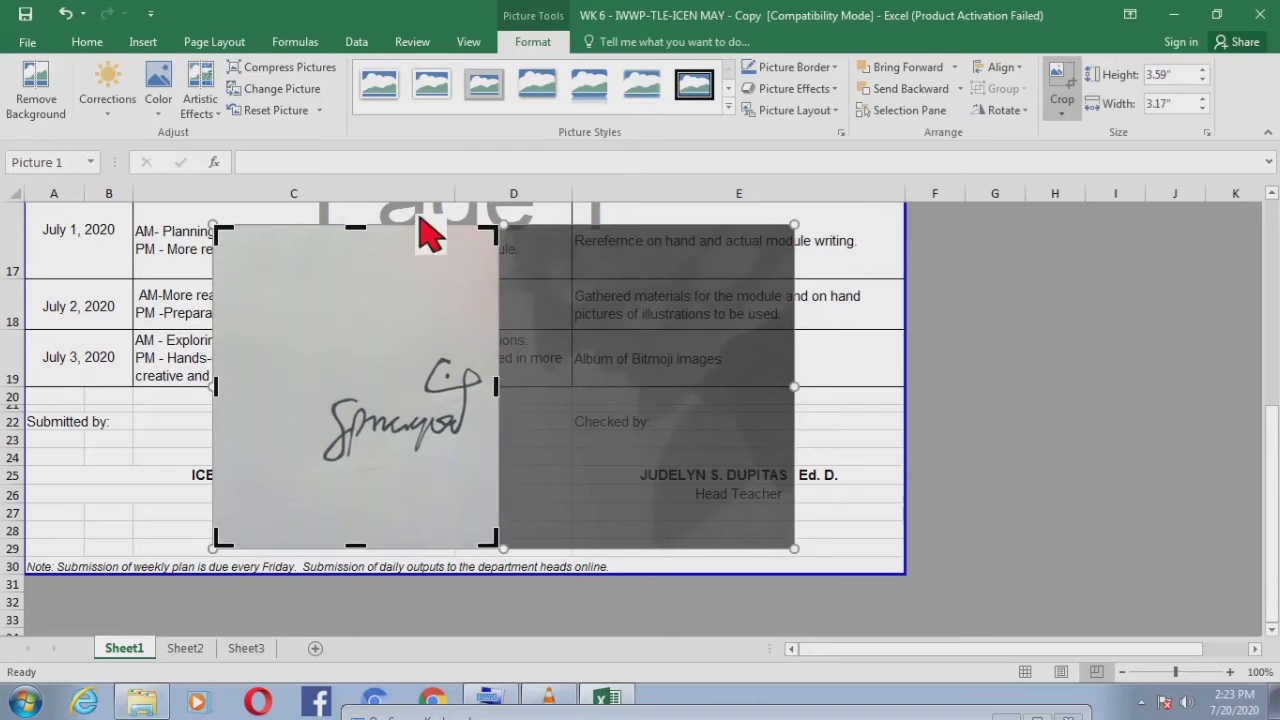
pyautogui.moveTo(357, 231); pyautogui.dragTo(379, 338)
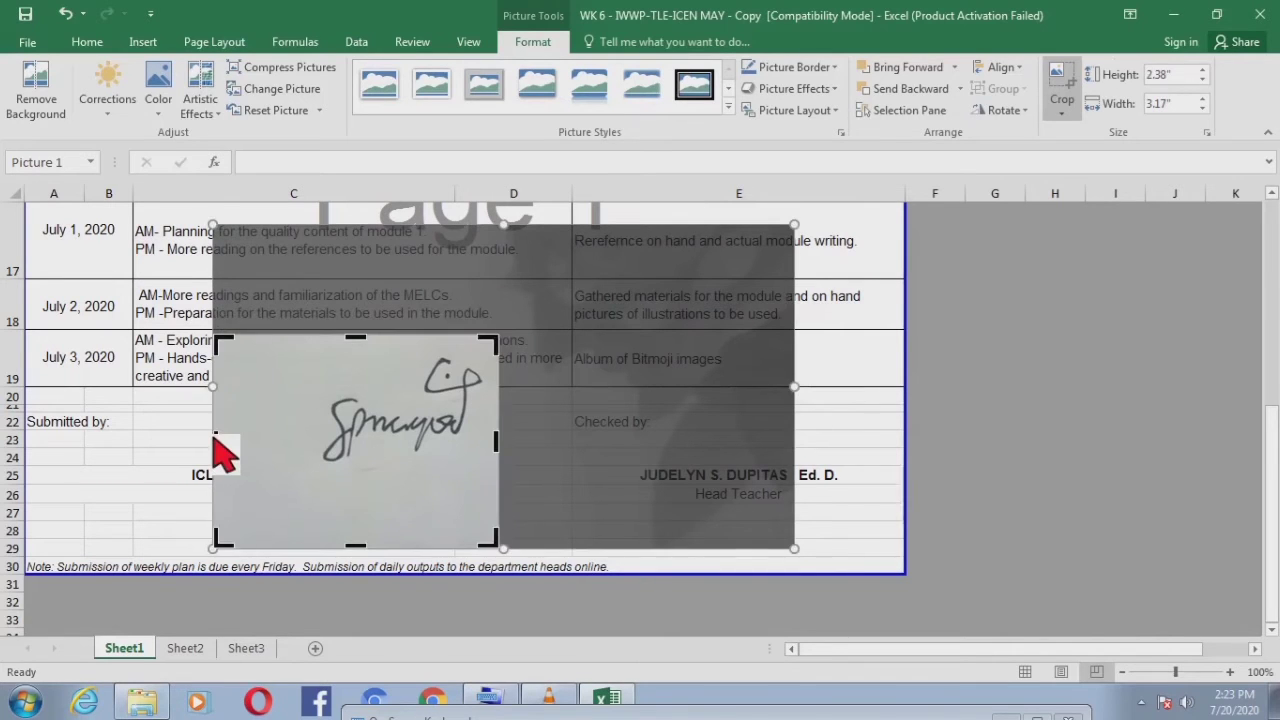
pyautogui.moveTo(222, 448); pyautogui.dragTo(308, 449)
pyautogui.moveTo(401, 546); pyautogui.dragTo(403, 482)
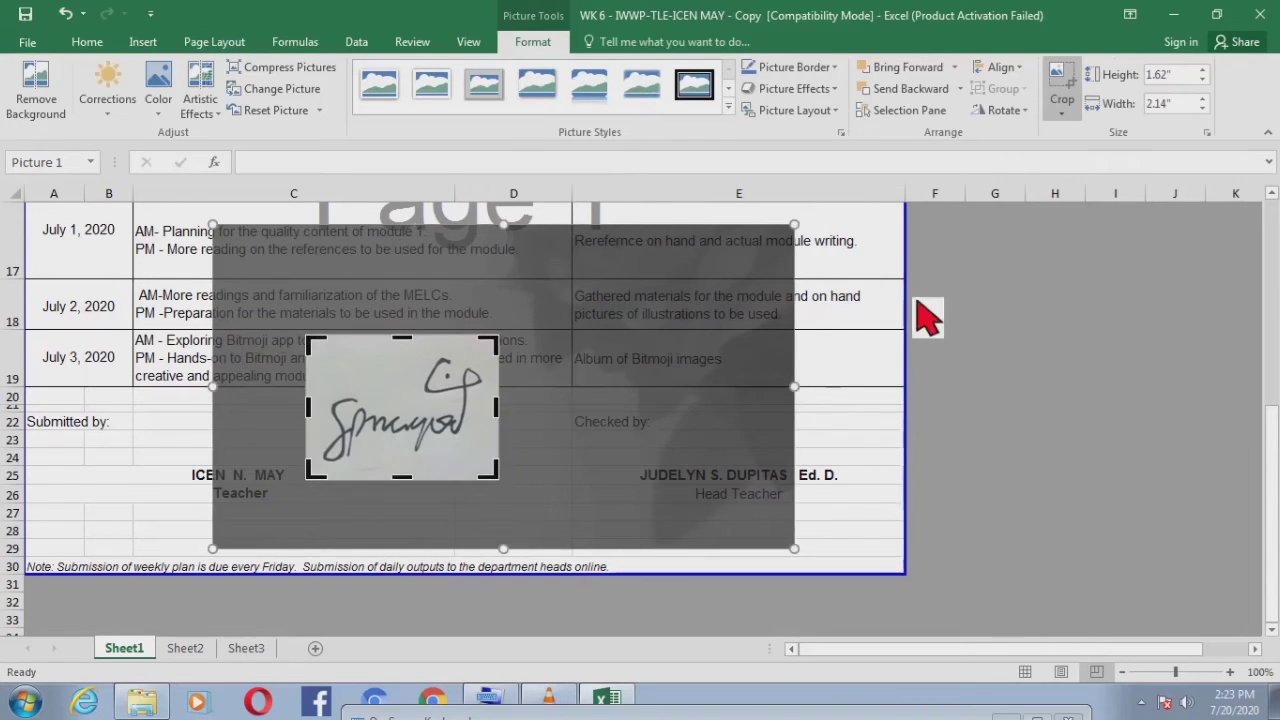
pyautogui.click(1063, 113)
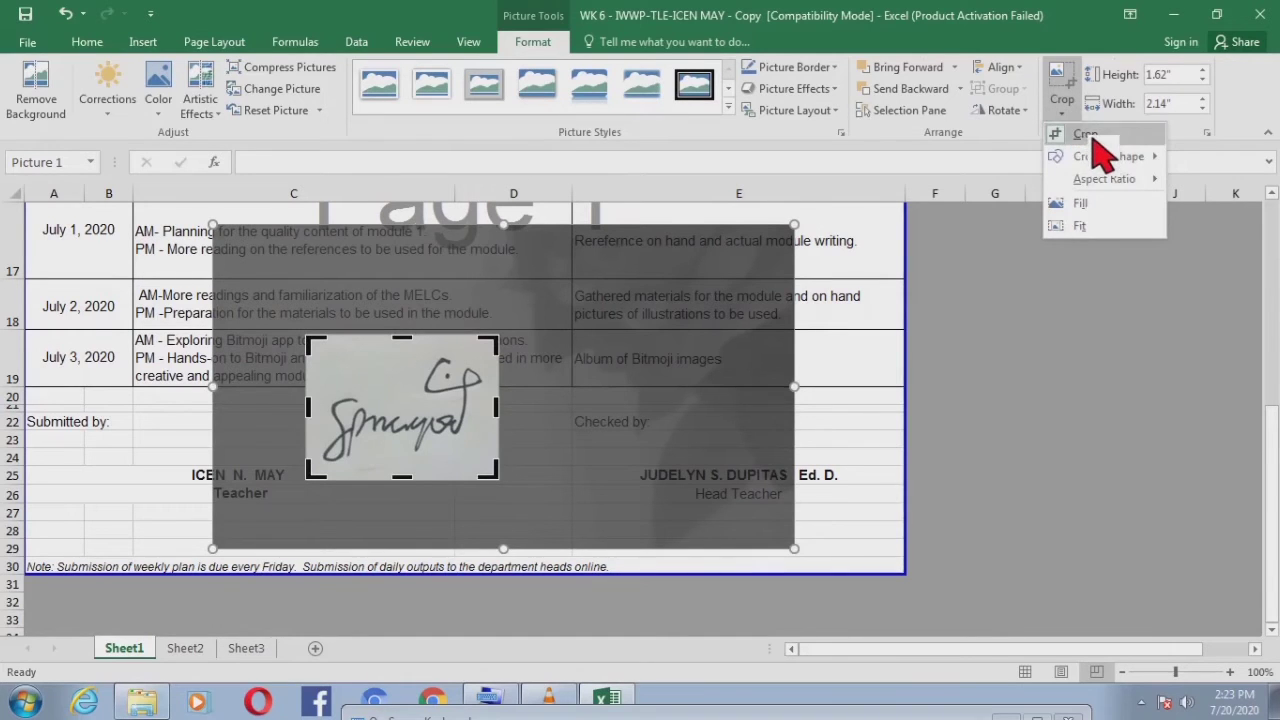
pyautogui.click(1080, 133)
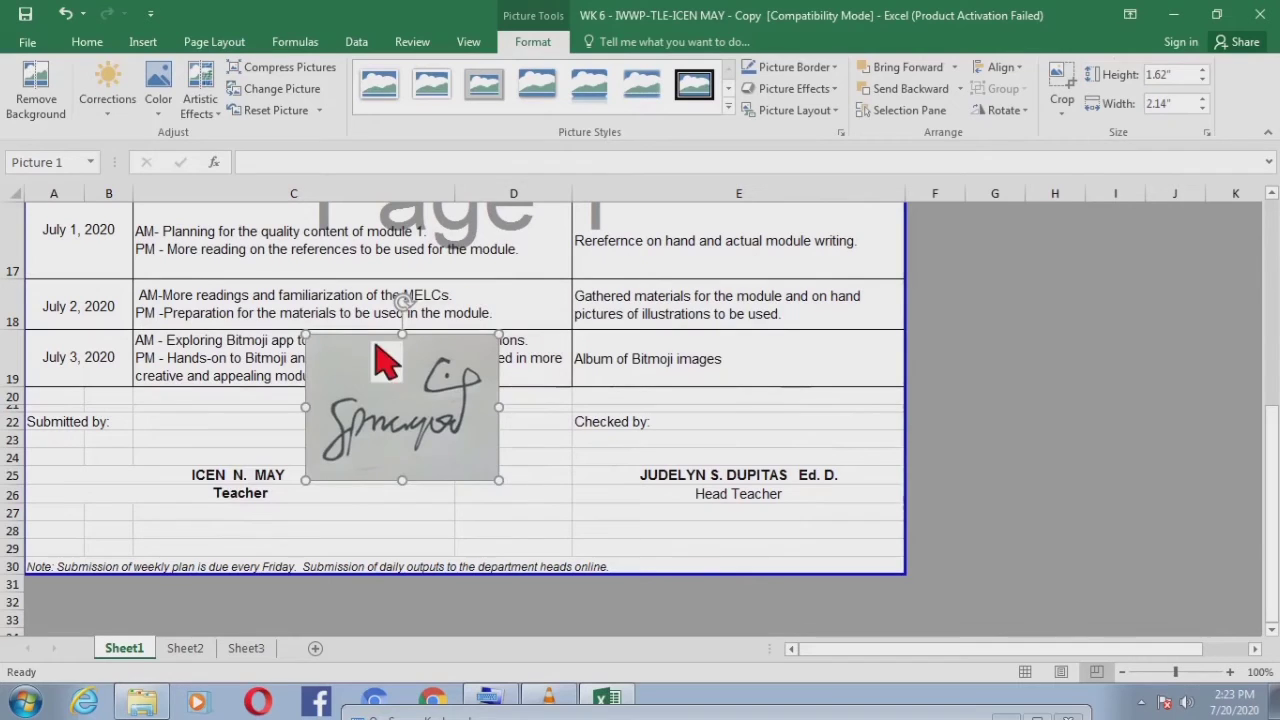
# Step: Move the cropped signature below the table beside the teacher's name and remove its background, keeping the full crop area marked
pyautogui.moveTo(380, 351)
pyautogui.mouseDown()
pyautogui.moveTo(425, 420)
pyautogui.moveTo(403, 393)
pyautogui.moveTo(217, 391)
pyautogui.moveTo(389, 396)
pyautogui.mouseUp()
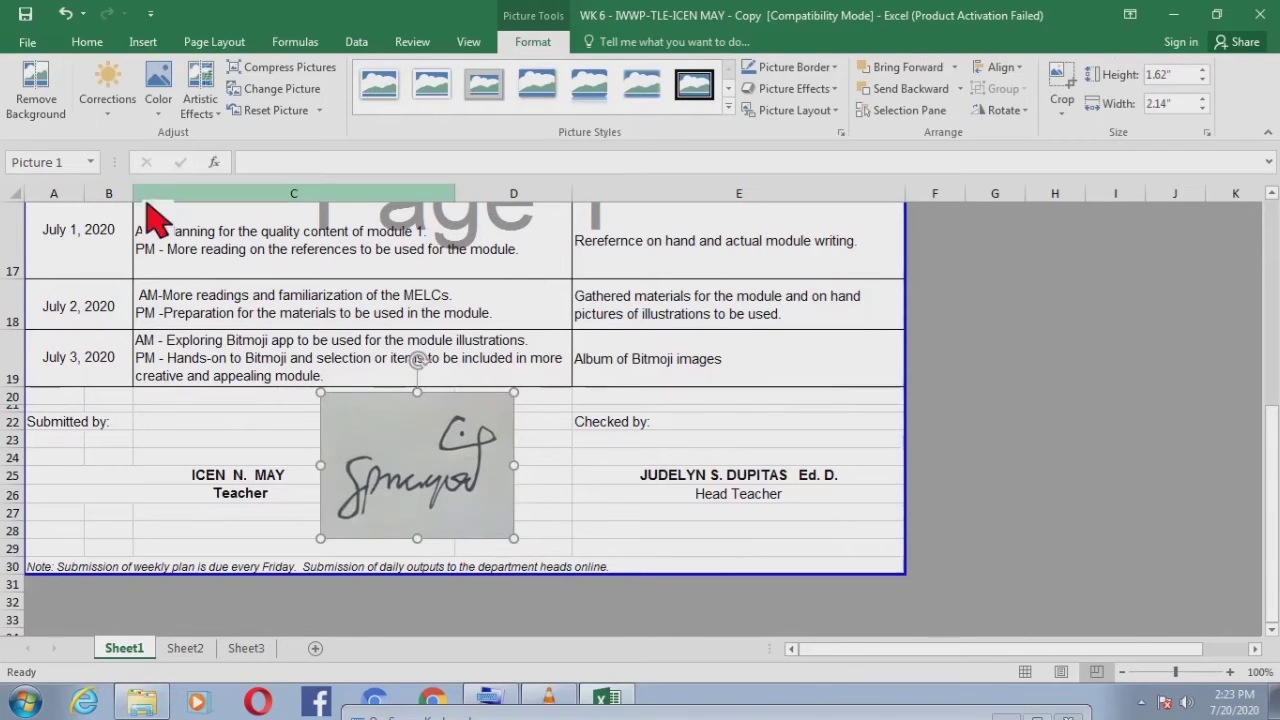
pyautogui.click(68, 117)
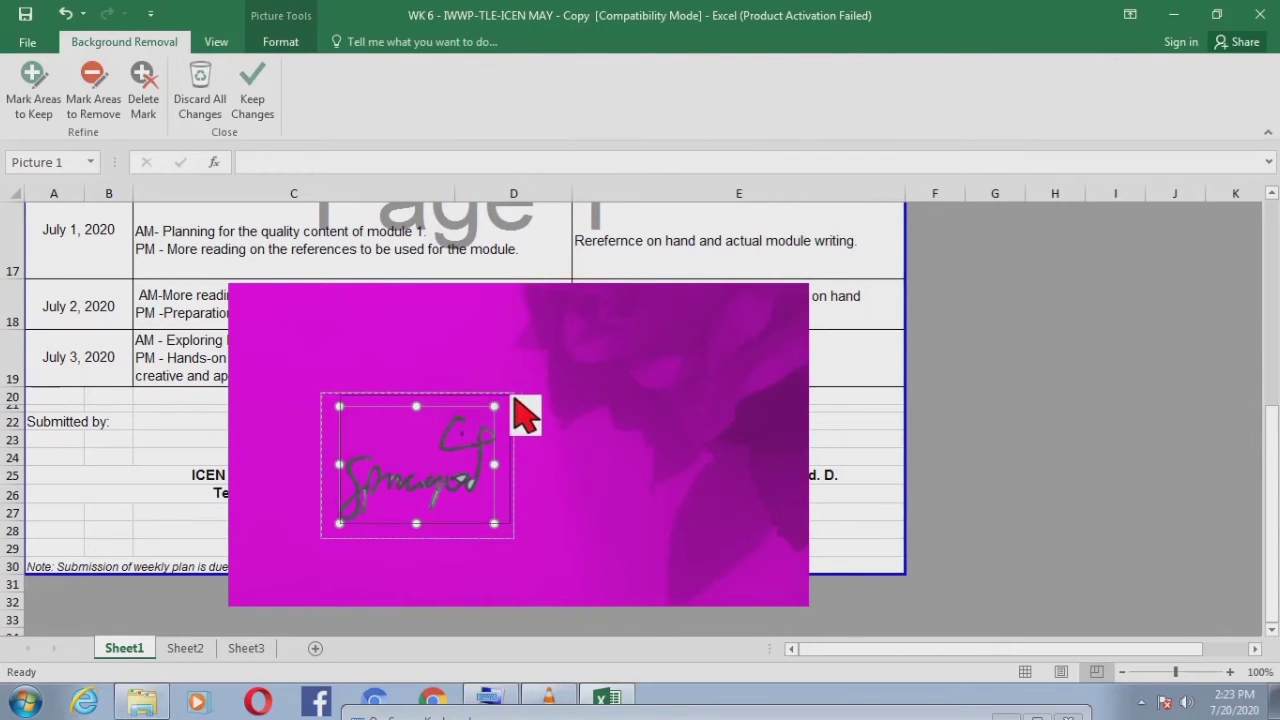
pyautogui.moveTo(513, 397); pyautogui.dragTo(509, 395)
pyautogui.moveTo(339, 460); pyautogui.dragTo(333, 472)
pyautogui.moveTo(416, 526); pyautogui.dragTo(421, 542)
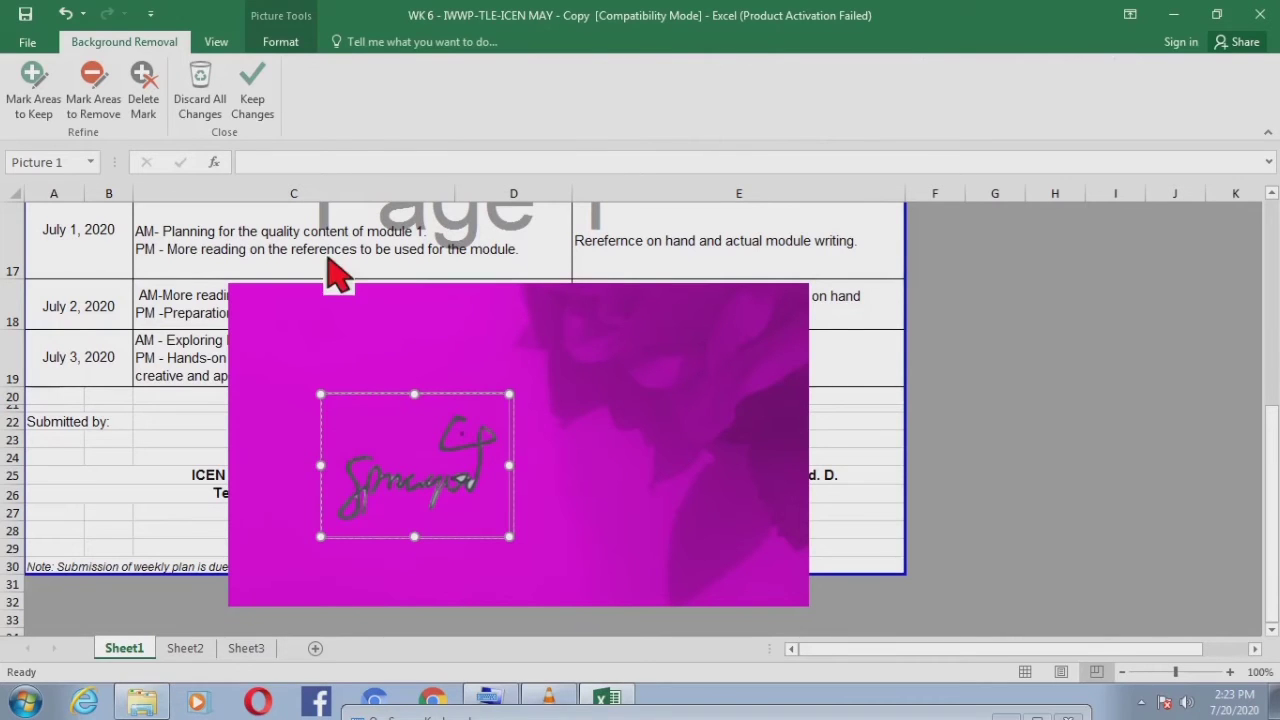
pyautogui.click(281, 42)
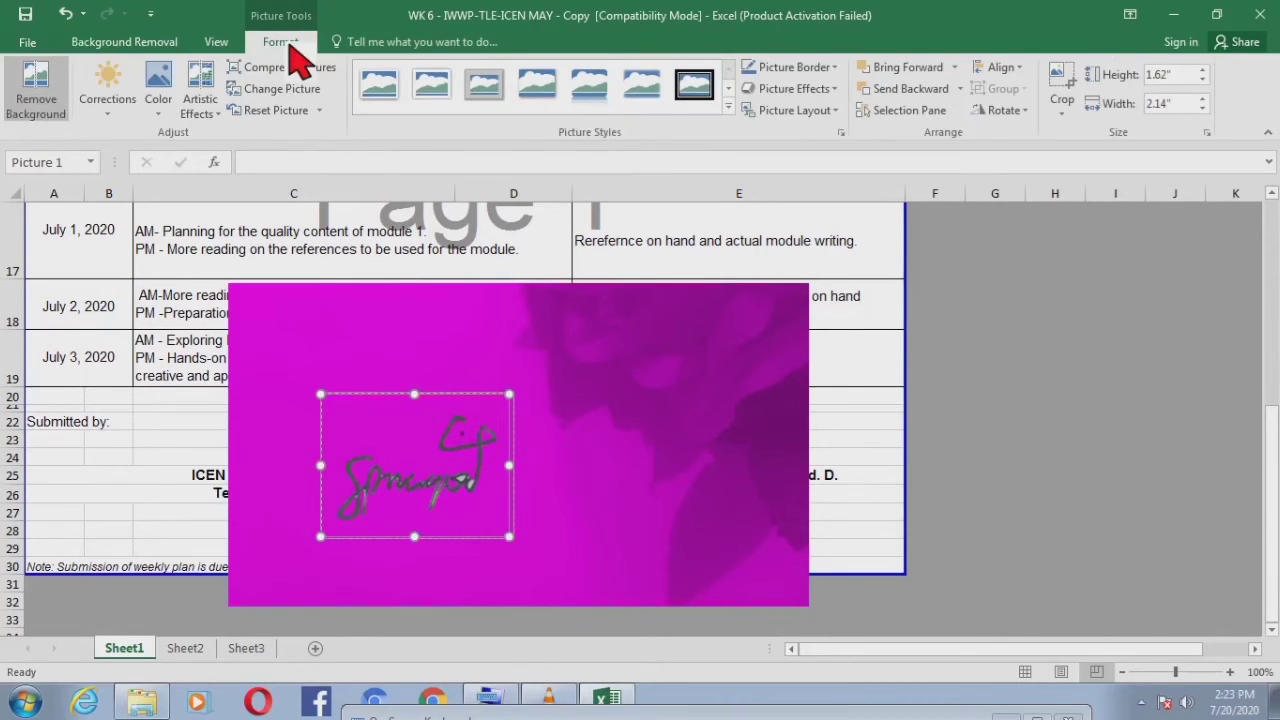
pyautogui.click(58, 118)
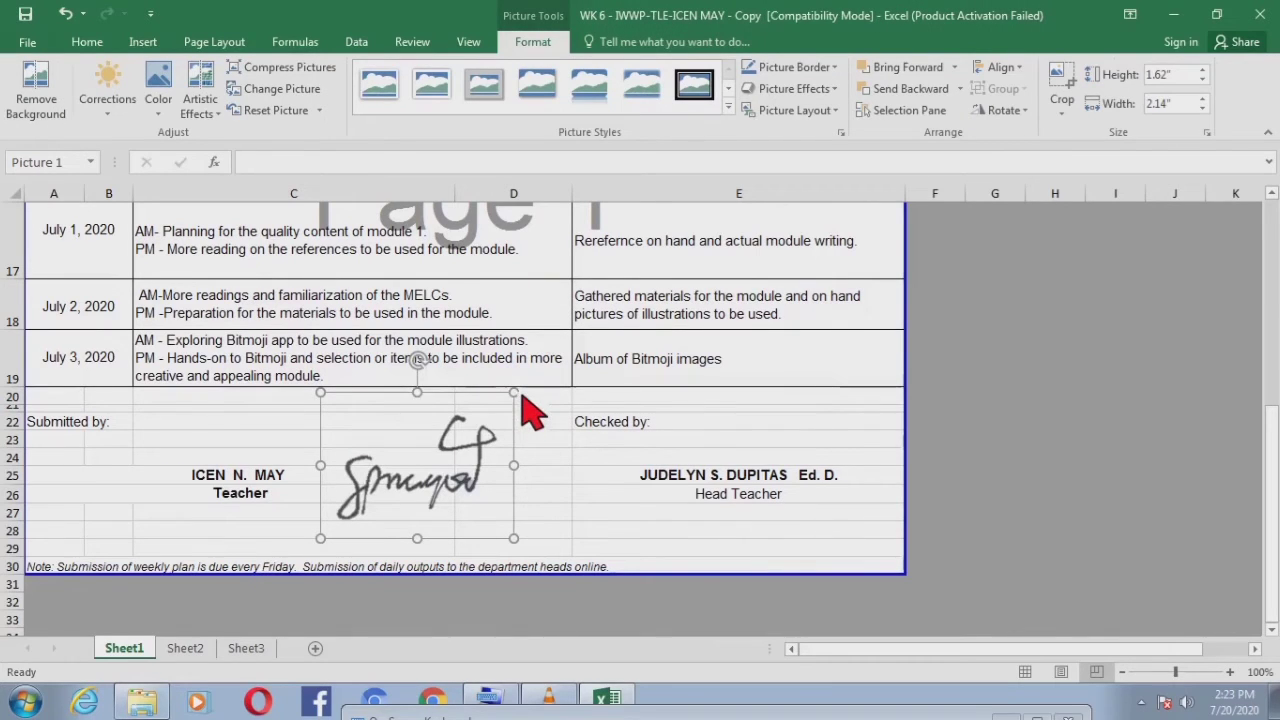
# Step: Shrink the signature picture to about 1.33" by 1.76" and recolor it with the darkest Black and White preset
pyautogui.moveTo(522, 394)
pyautogui.mouseDown()
pyautogui.moveTo(430, 465)
pyautogui.moveTo(443, 445)
pyautogui.moveTo(471, 457)
pyautogui.moveTo(535, 410)
pyautogui.moveTo(577, 410)
pyautogui.moveTo(543, 403)
pyautogui.moveTo(485, 439)
pyautogui.mouseUp()
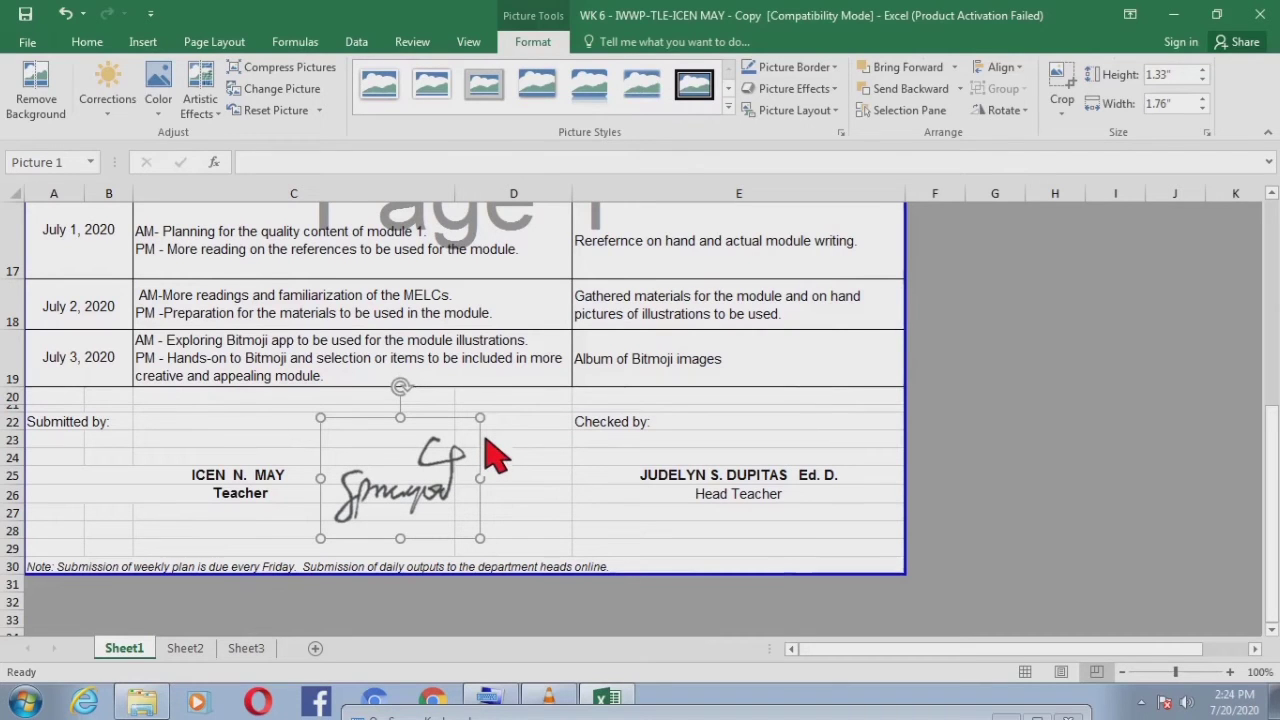
pyautogui.click(170, 100)
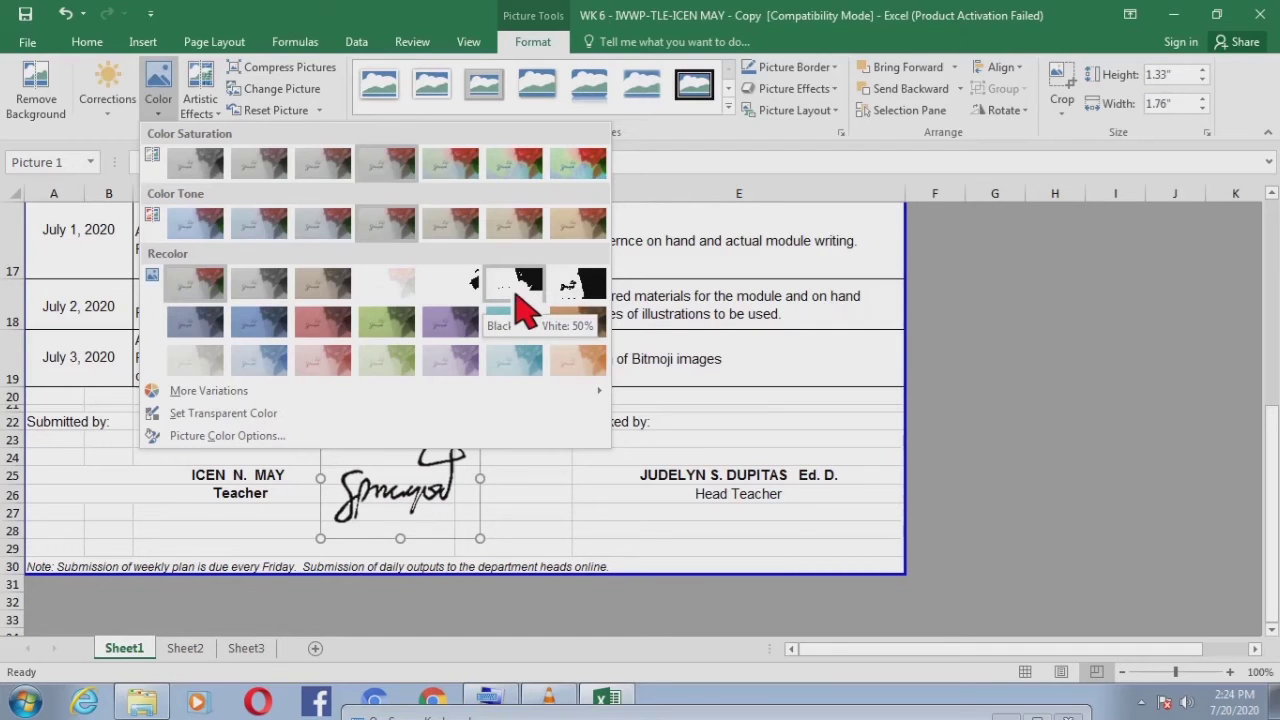
pyautogui.click(580, 290)
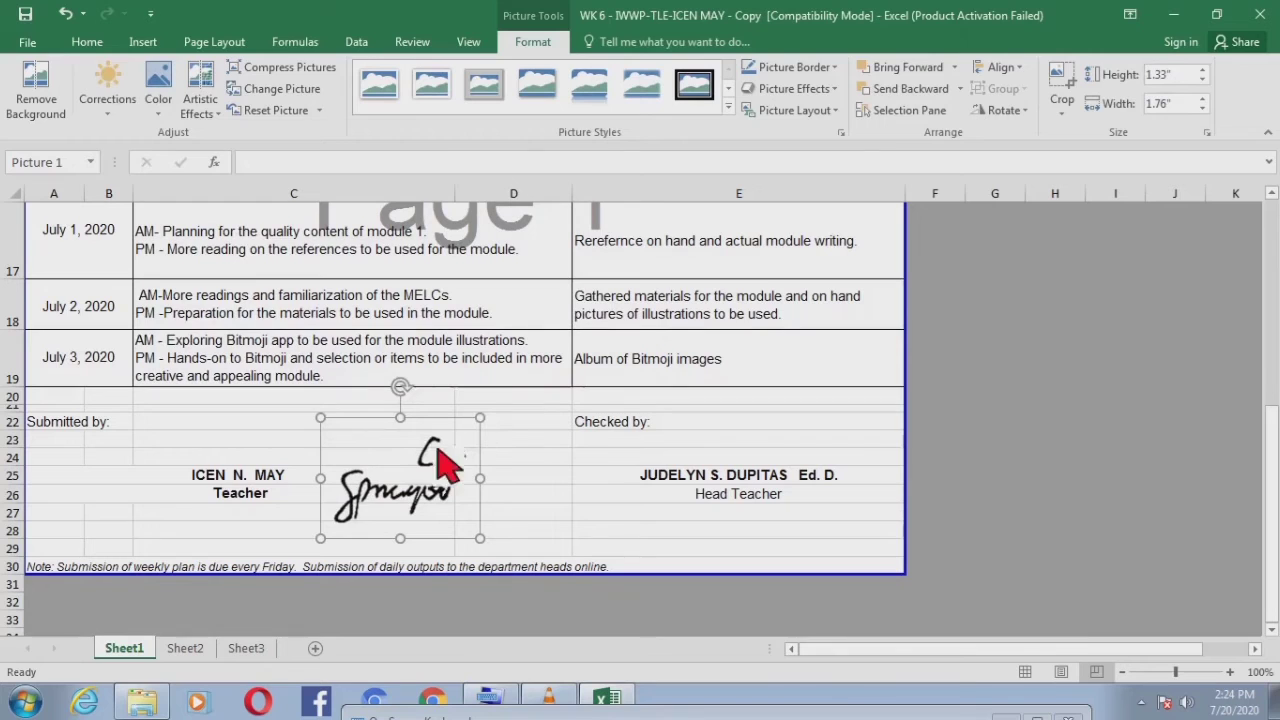
# Step: Place the signature just above the teacher's name under "Submitted by:", scale it to about 0.93" by 1.23", and deselect it
pyautogui.click(485, 445)
pyautogui.moveTo(485, 445)
pyautogui.mouseDown()
pyautogui.moveTo(420, 477)
pyautogui.moveTo(237, 418)
pyautogui.mouseUp()
pyautogui.moveTo(244, 370)
pyautogui.mouseDown()
pyautogui.moveTo(228, 379)
pyautogui.moveTo(222, 424)
pyautogui.mouseUp()
pyautogui.moveTo(300, 472); pyautogui.dragTo(348, 494)
pyautogui.moveTo(237, 416); pyautogui.dragTo(220, 396)
pyautogui.moveTo(232, 345)
pyautogui.mouseDown()
pyautogui.moveTo(278, 386)
pyautogui.moveTo(287, 418)
pyautogui.moveTo(226, 406)
pyautogui.mouseUp()
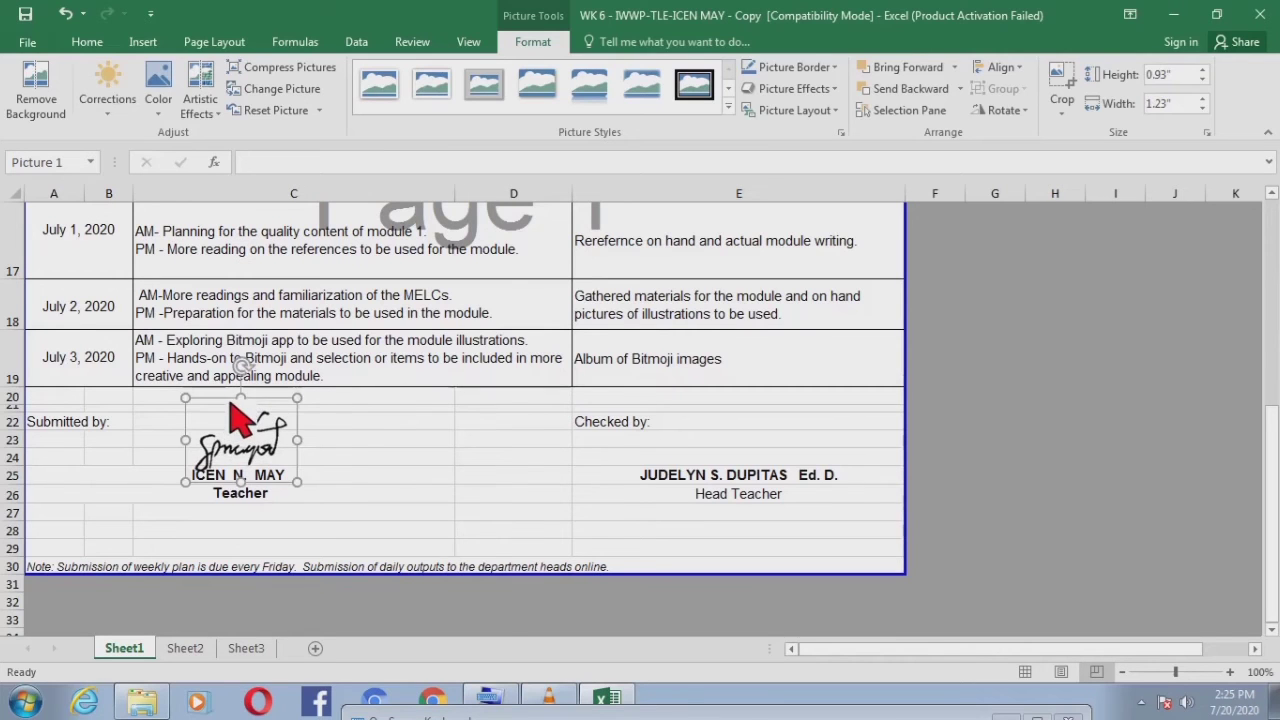
pyautogui.click(444, 521)
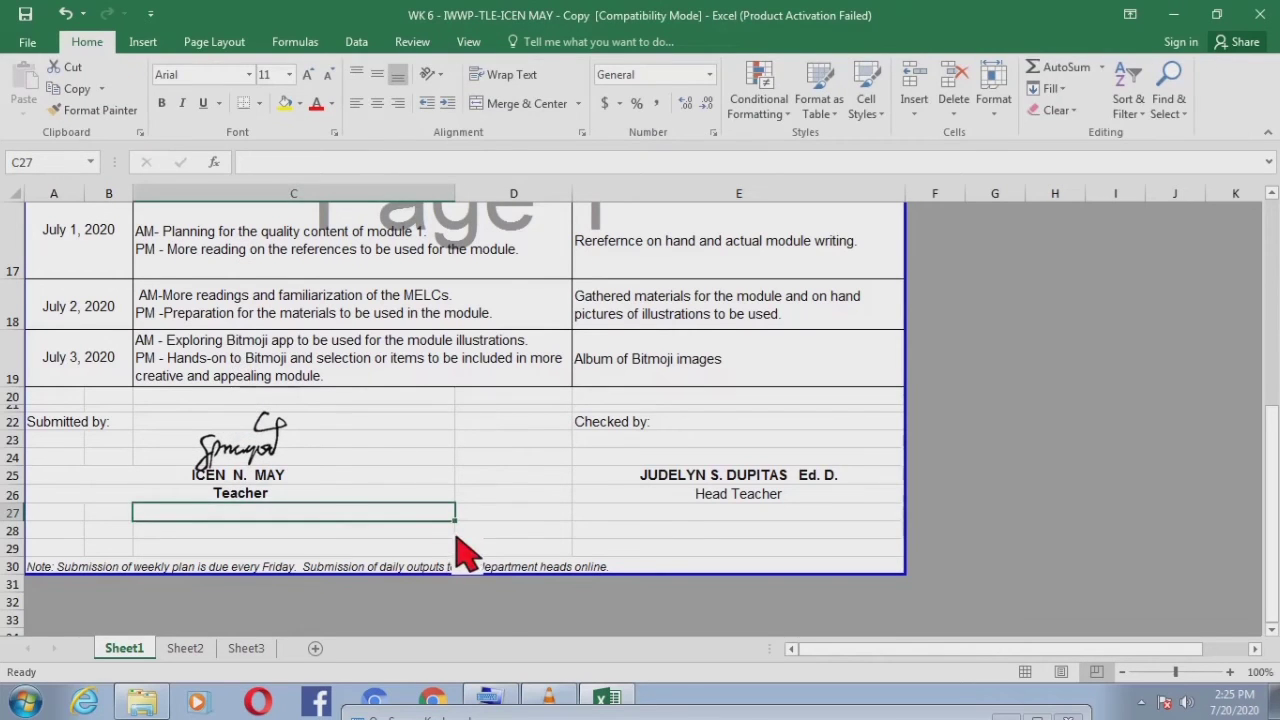
pyautogui.click(462, 549)
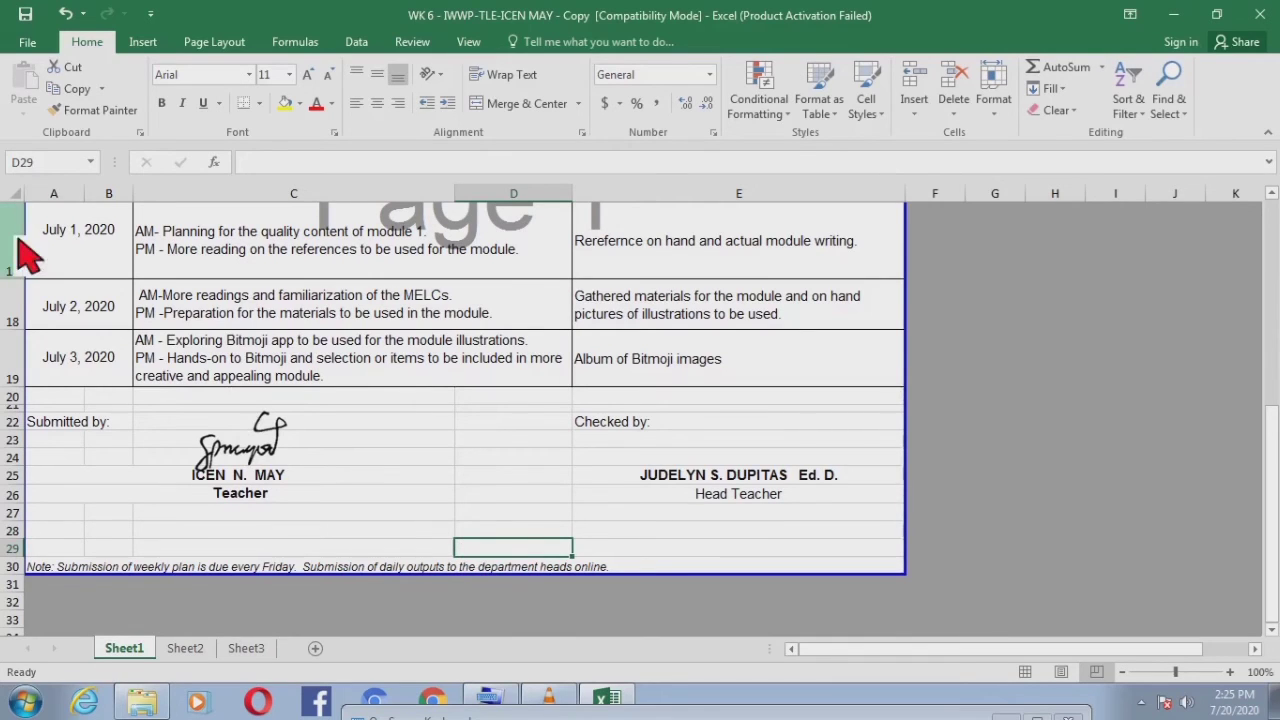
# Step: Save the workbook in its existing Excel 97-2003 format, continuing past the compatibility check
pyautogui.click(38, 42)
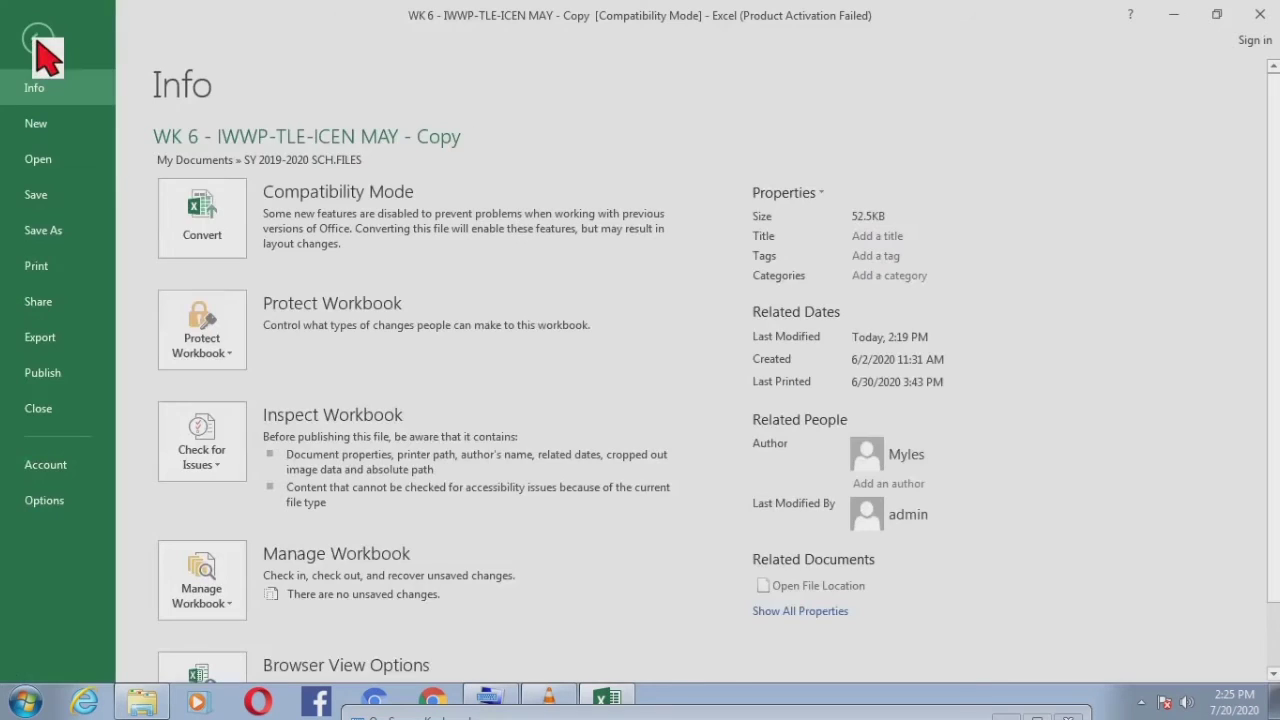
pyautogui.click(60, 200)
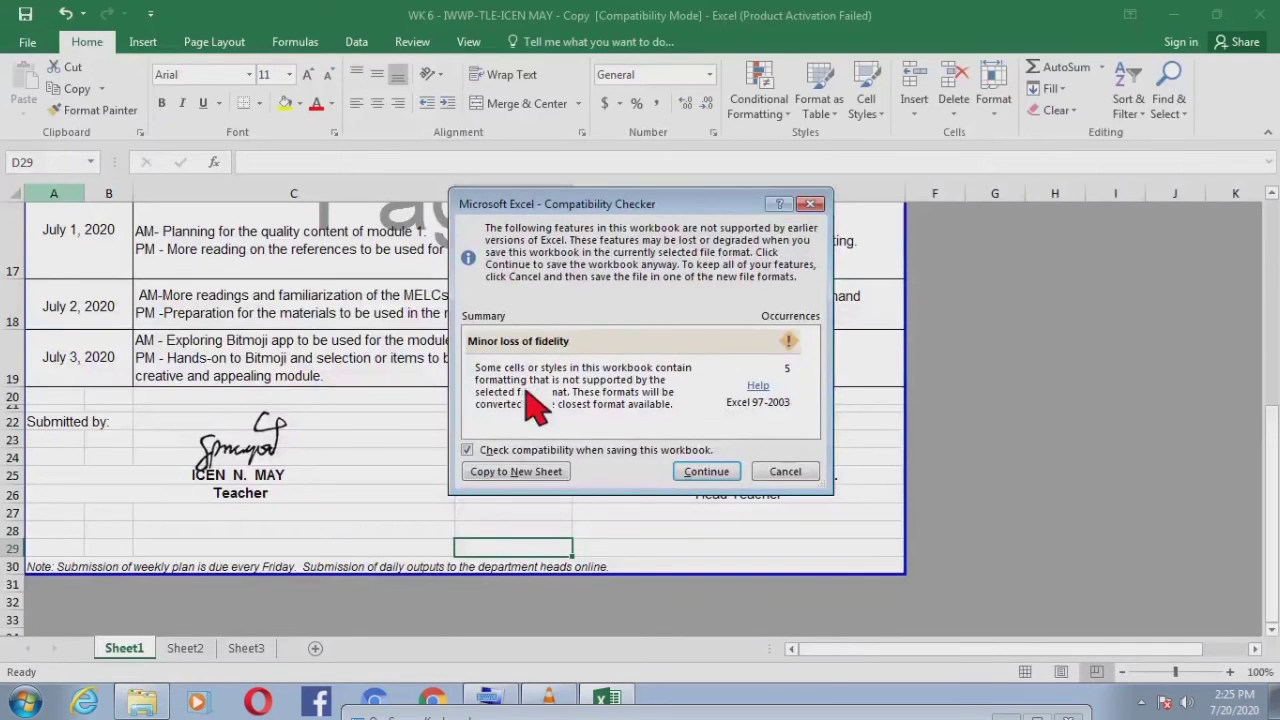
pyautogui.click(706, 473)
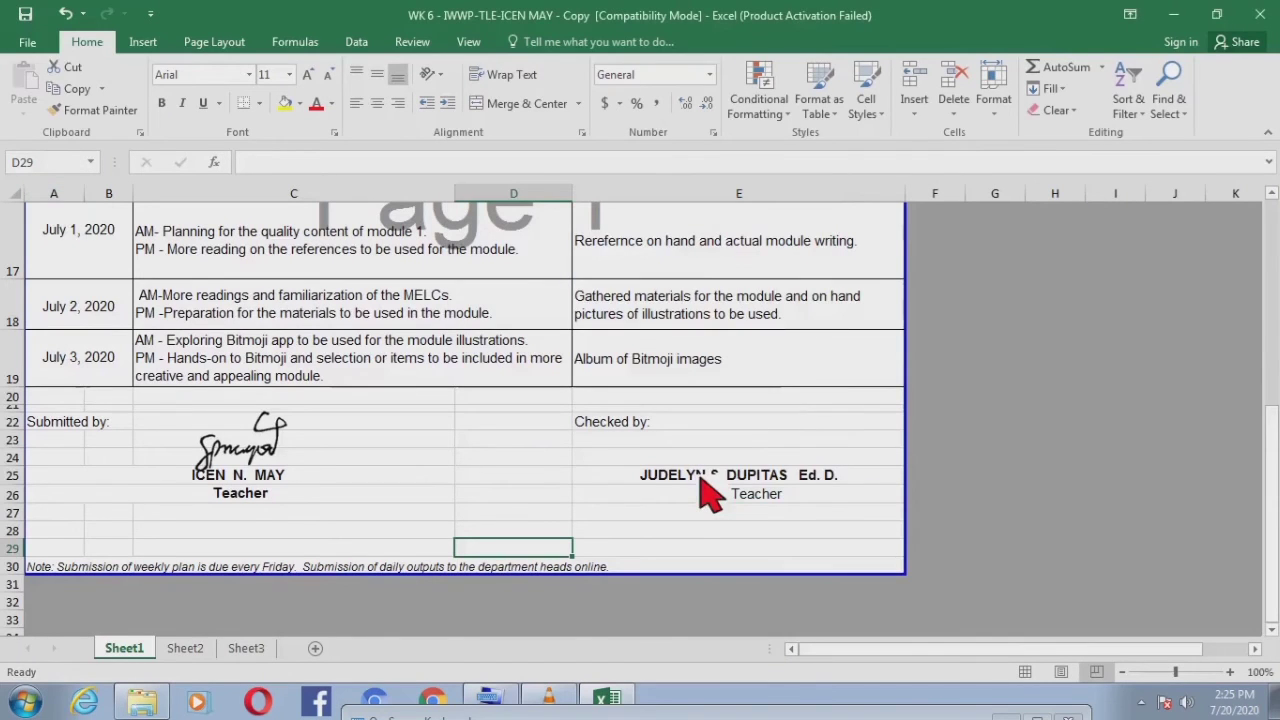
# Step: Try to save a copy of the workbook as a PDF in the SY 2019-2020 SCH.FILES folder
pyautogui.click(47, 44)
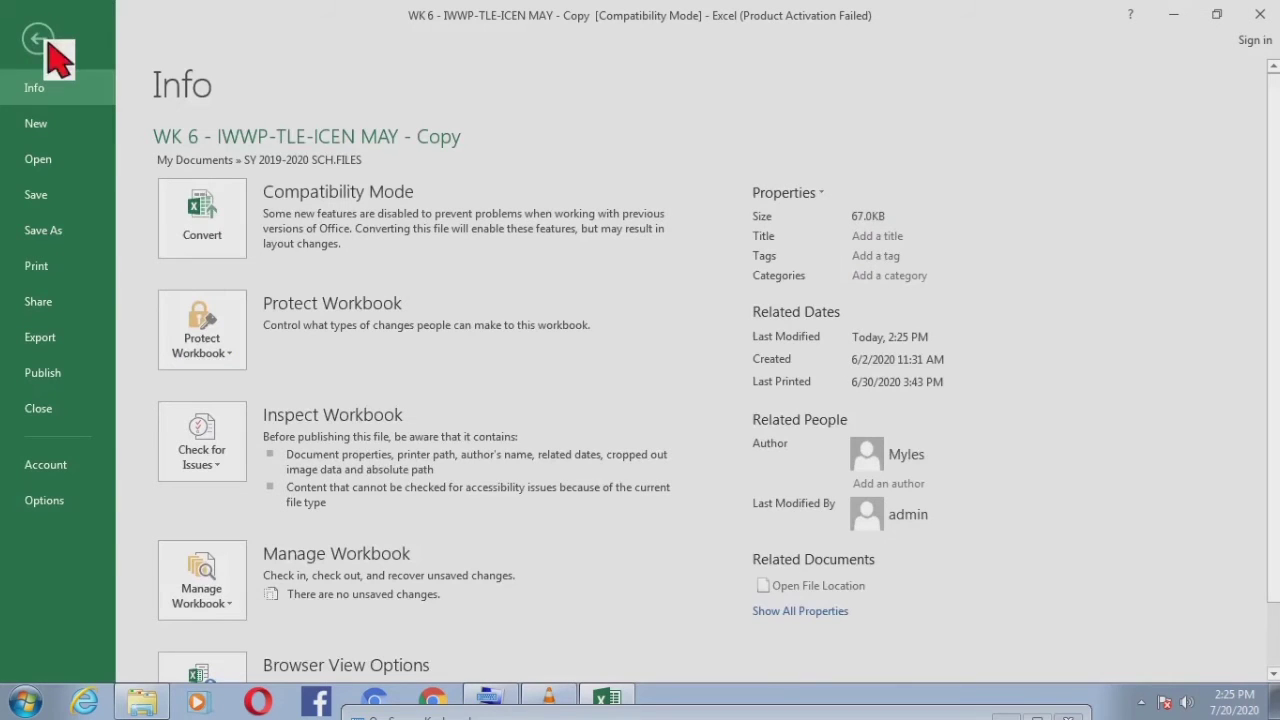
pyautogui.click(72, 234)
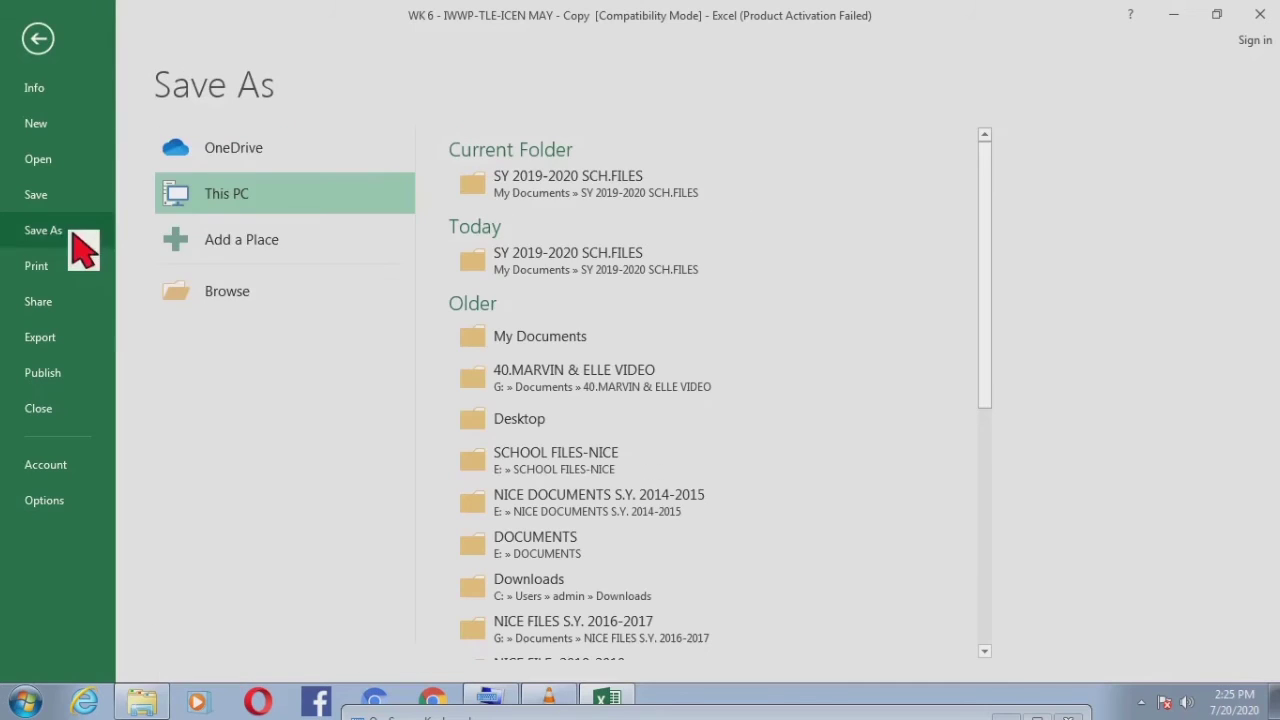
pyautogui.click(236, 296)
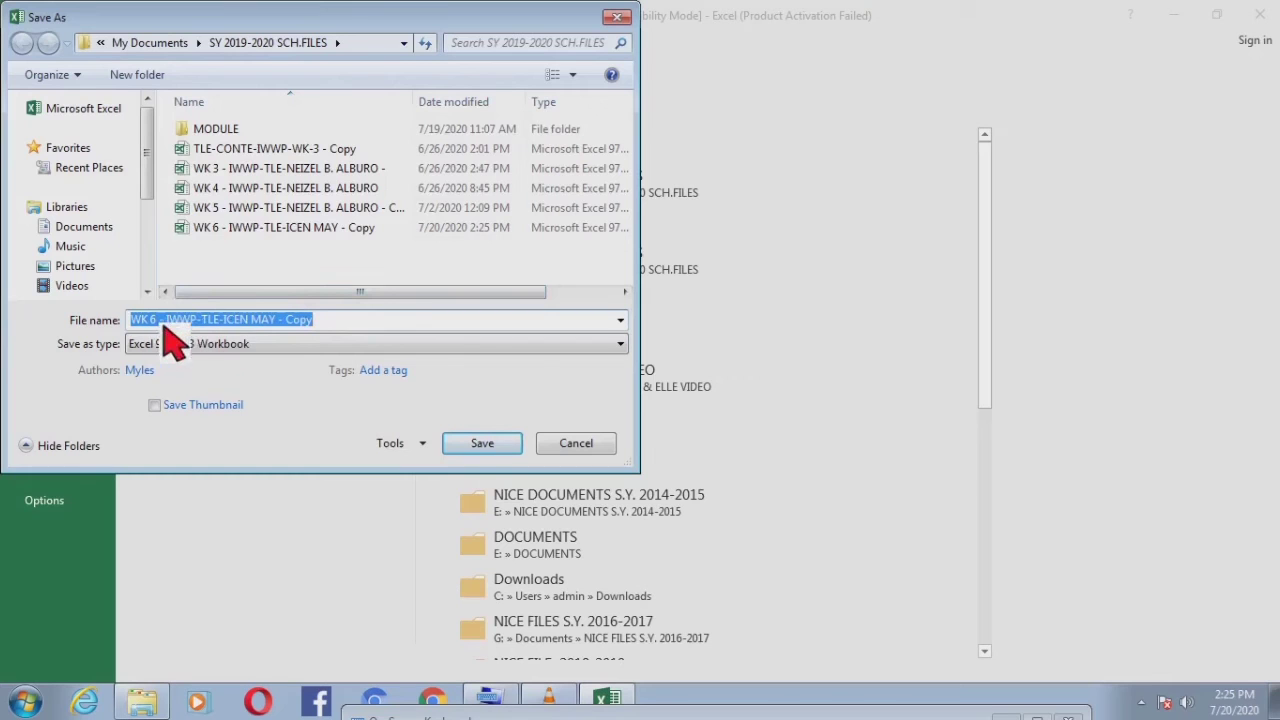
pyautogui.click(283, 345)
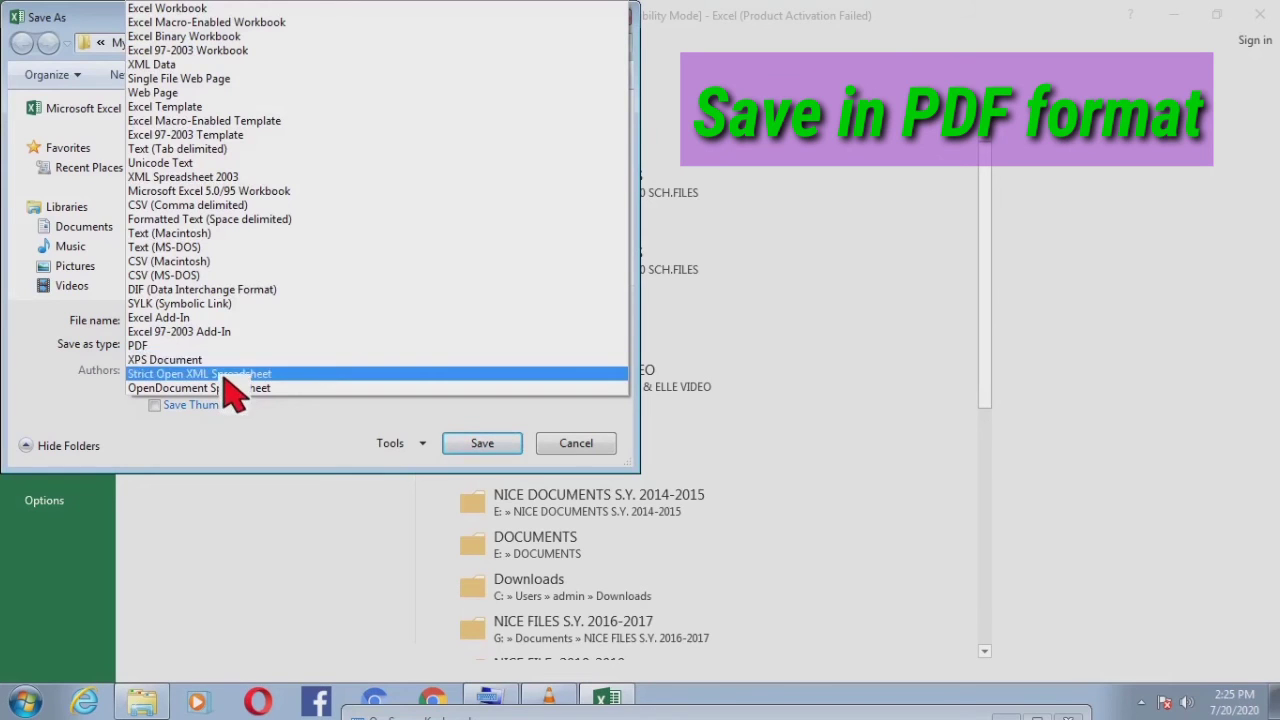
pyautogui.click(270, 428)
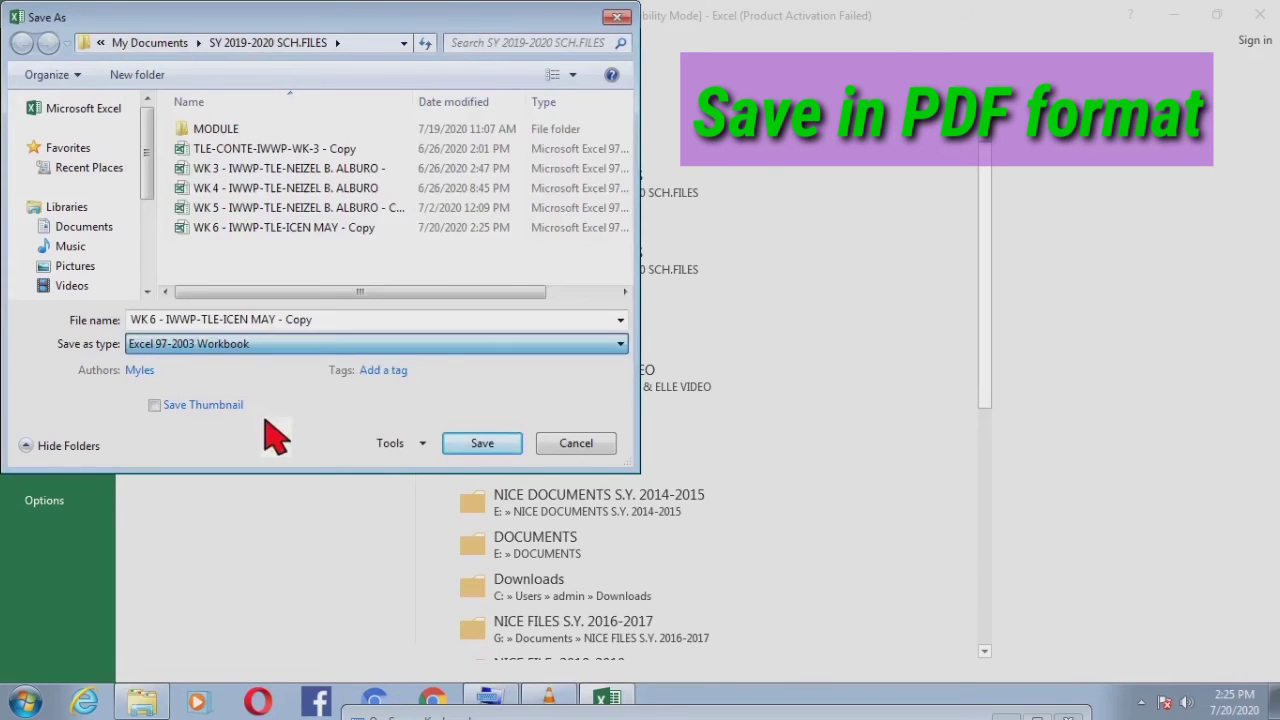
pyautogui.click(300, 344)
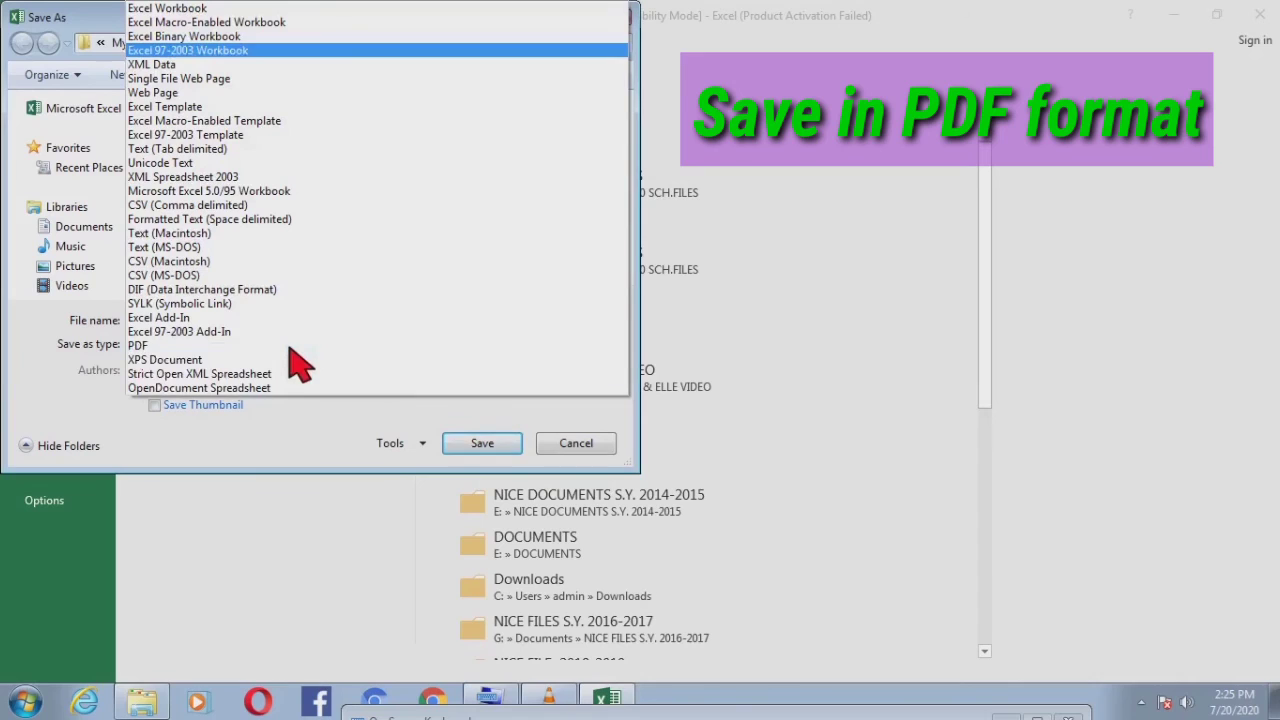
pyautogui.click(160, 345)
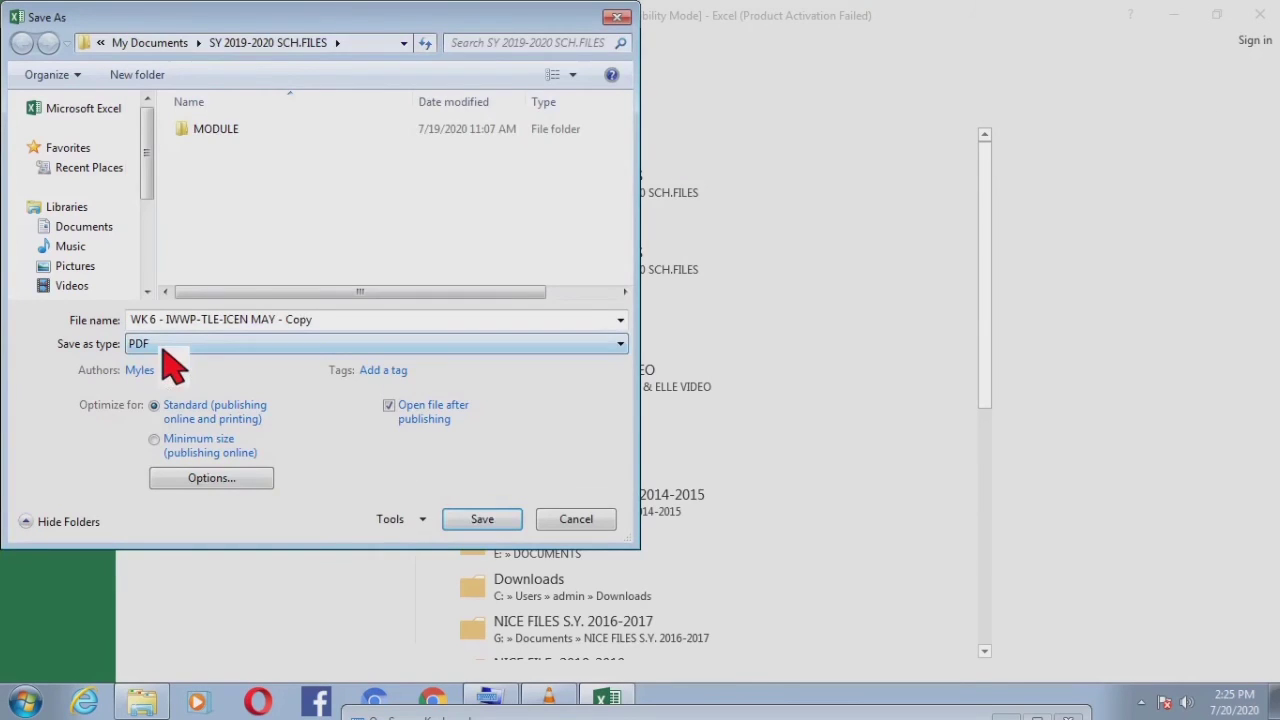
pyautogui.click(473, 524)
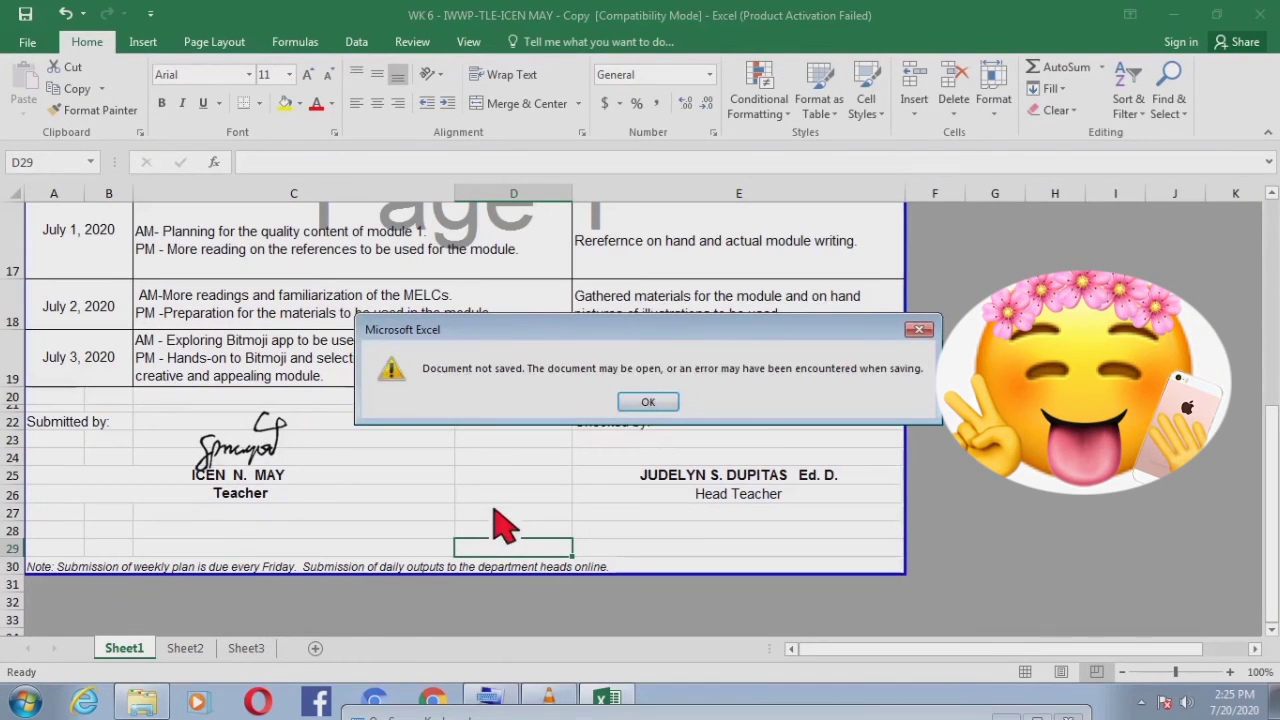
pyautogui.click(648, 403)
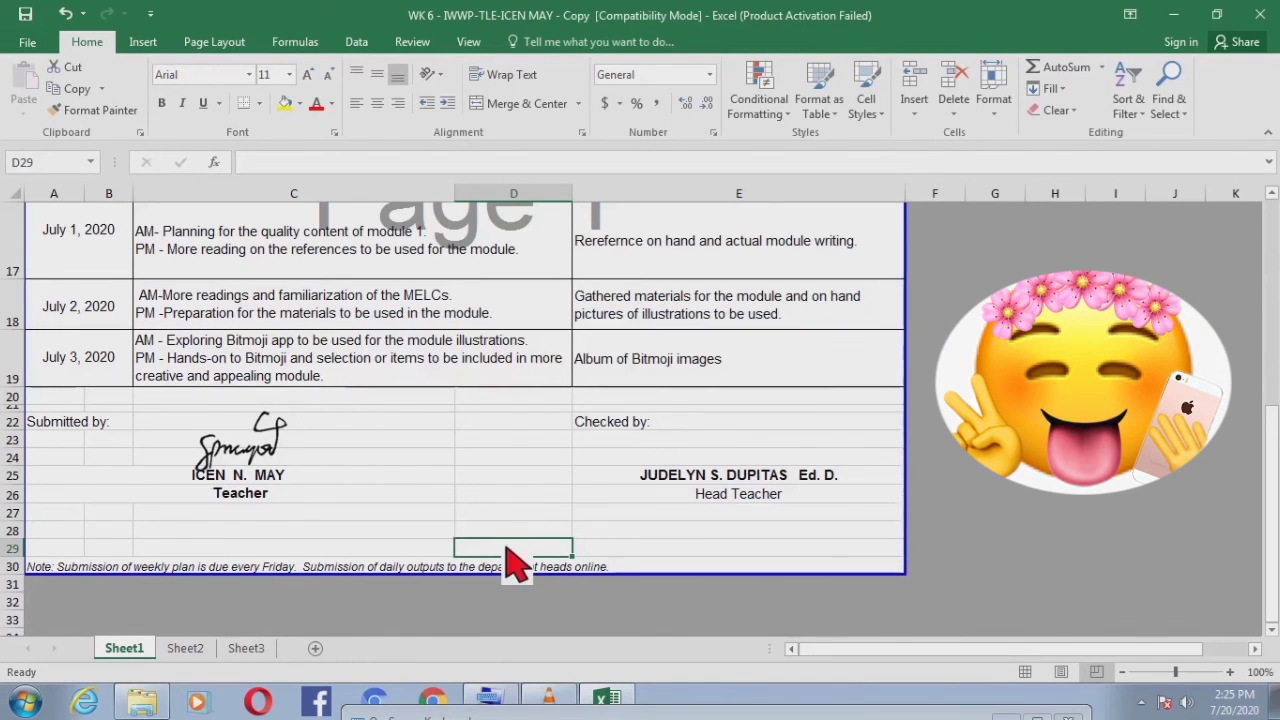